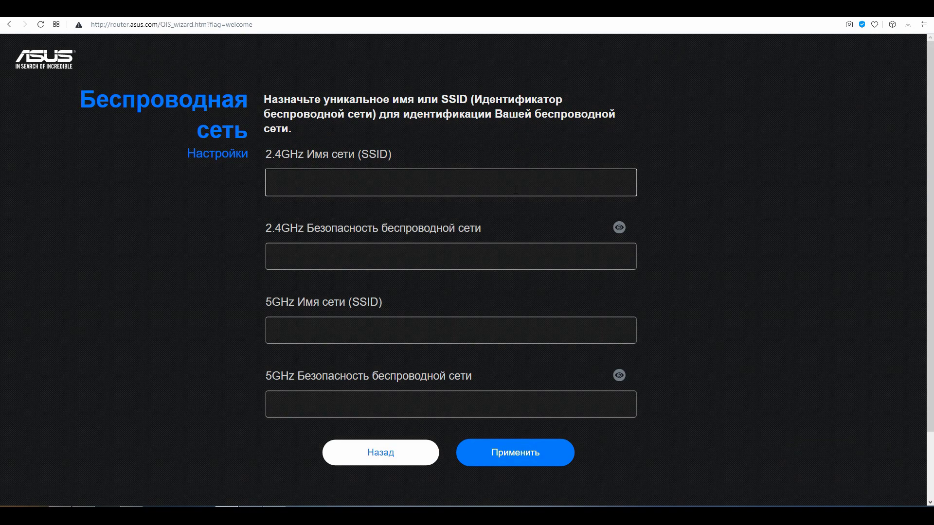
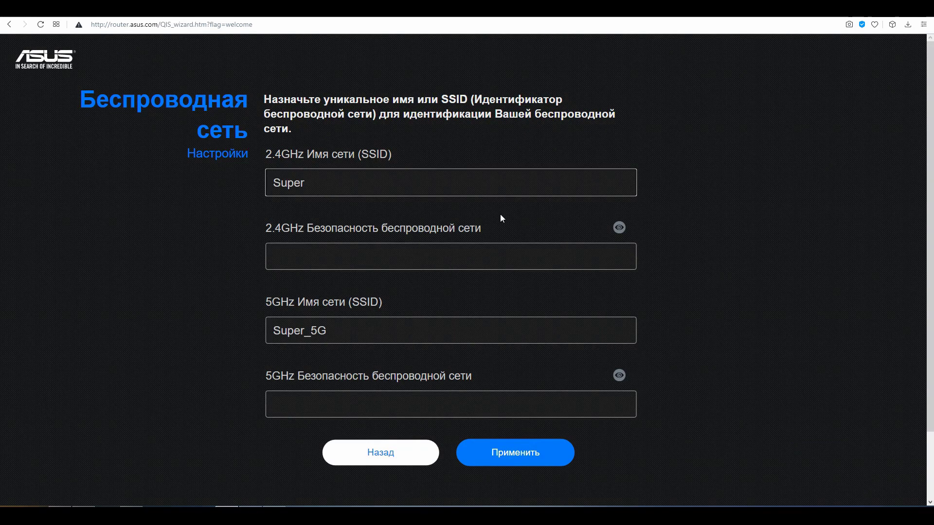
Name the 2.4GHz network Super, enter a Wi‑Fi password and submit the wireless settings.
{"action": "left_click", "coordinate": [479, 253]}
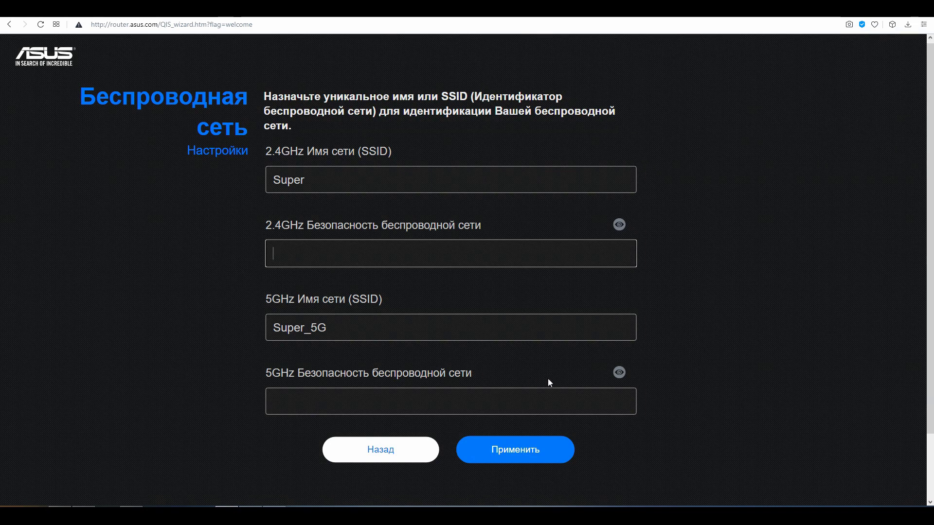
{"action": "scroll", "coordinate": [548, 378], "scroll_direction": "down", "scroll_amount": 1}
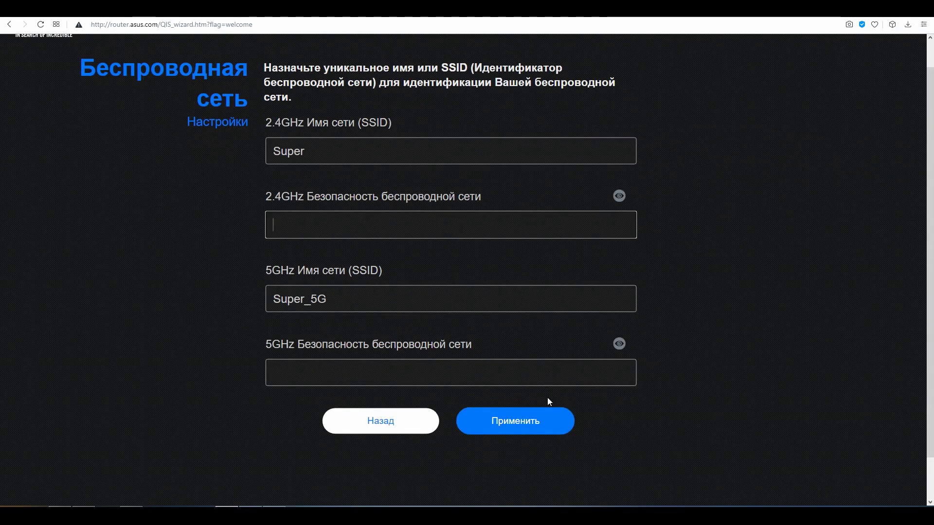
{"action": "left_click", "coordinate": [540, 422]}
Retype the 2.4GHz password, apply the settings and accept the weak-password warning.
{"action": "scroll", "coordinate": [541, 422], "scroll_direction": "up", "scroll_amount": 1}
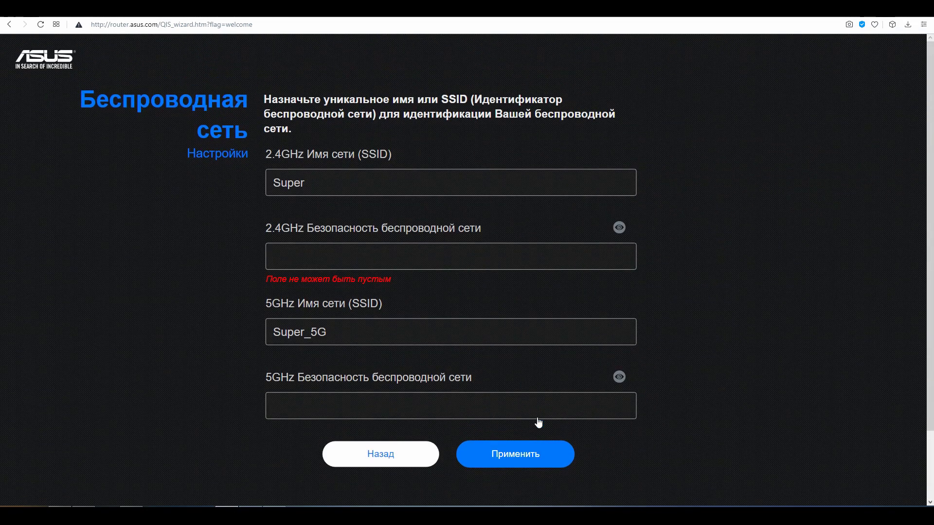
{"action": "left_click", "coordinate": [475, 260]}
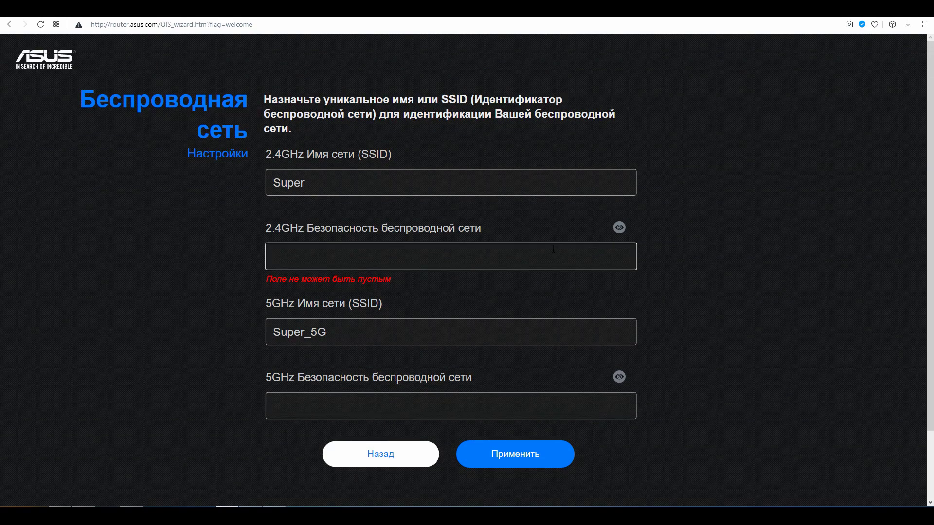
{"action": "type", "text": "•••••••••"}
{"action": "key", "text": "ctrl+a"}
{"action": "type", "text": "•••••••"}
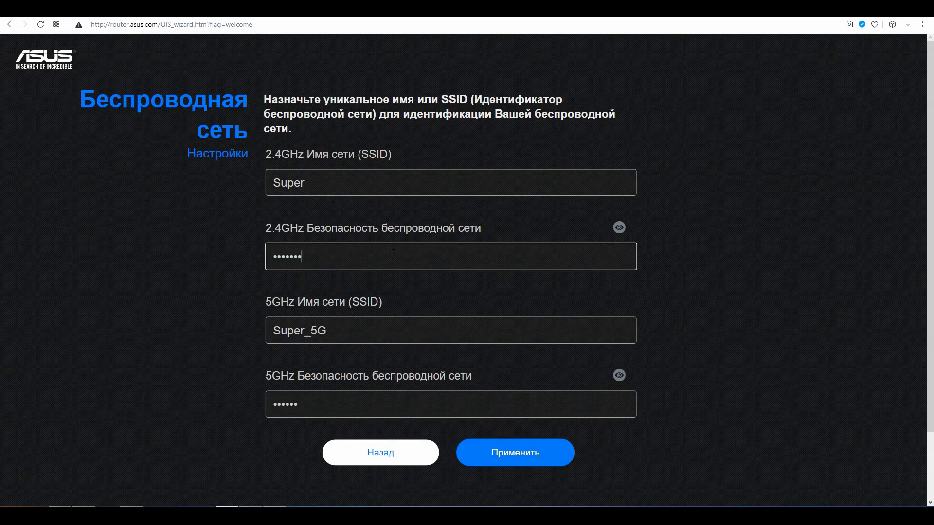
{"action": "left_click", "coordinate": [505, 447]}
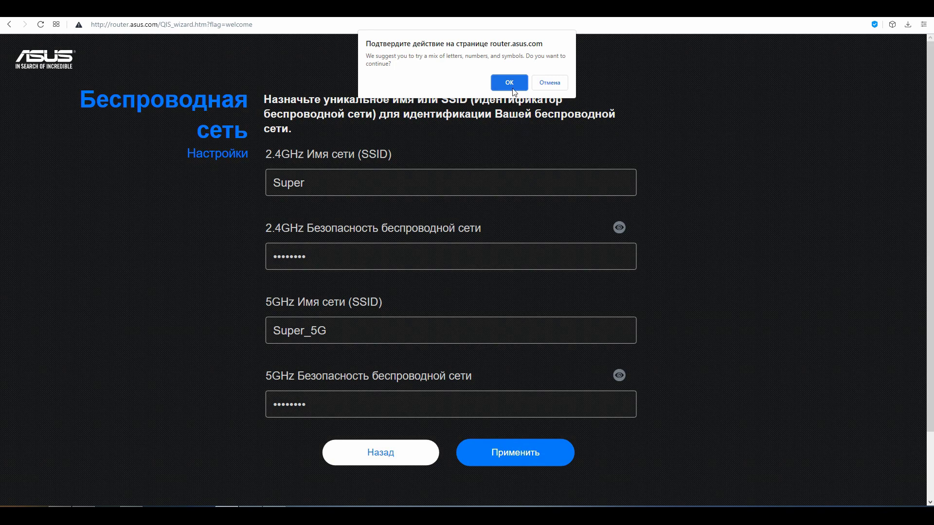
{"action": "left_click", "coordinate": [511, 81]}
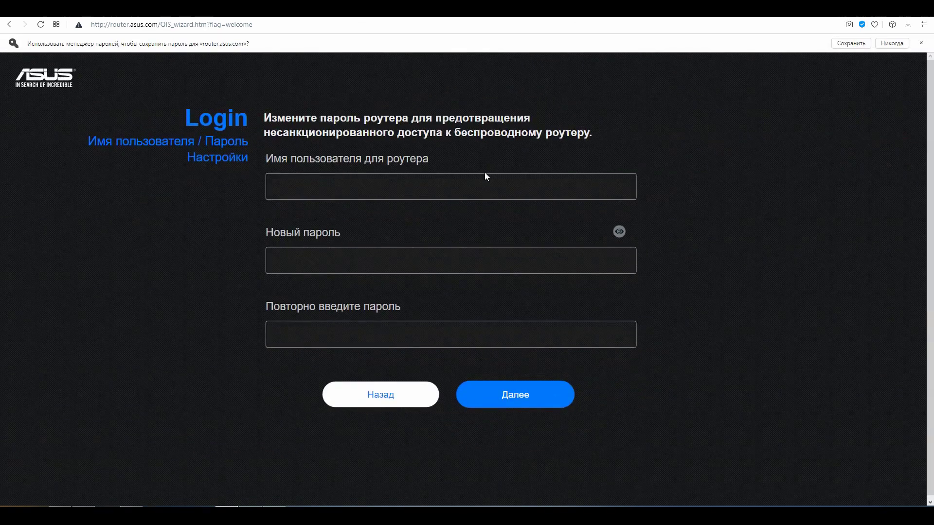
Enter a new admin username and confirmed password, then decline Yandex.DNS to finish the wizard.
{"action": "left_click", "coordinate": [493, 395]}
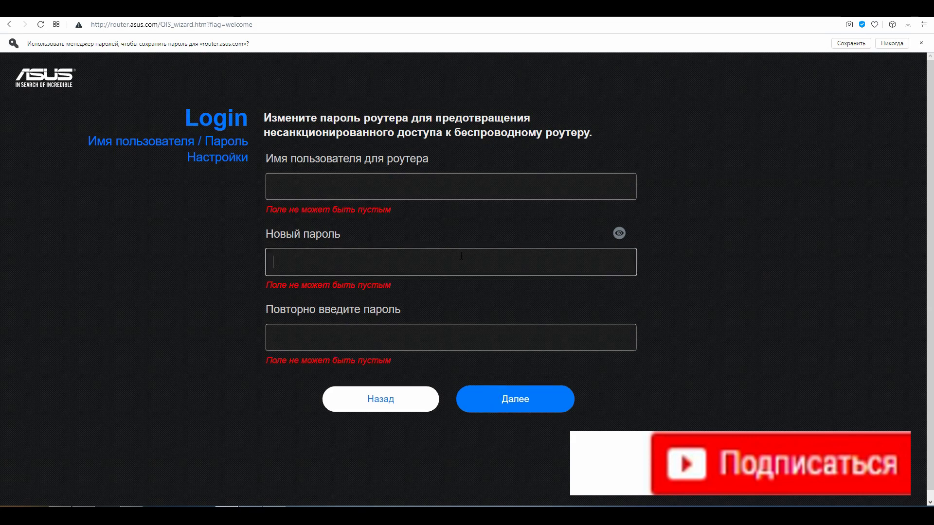
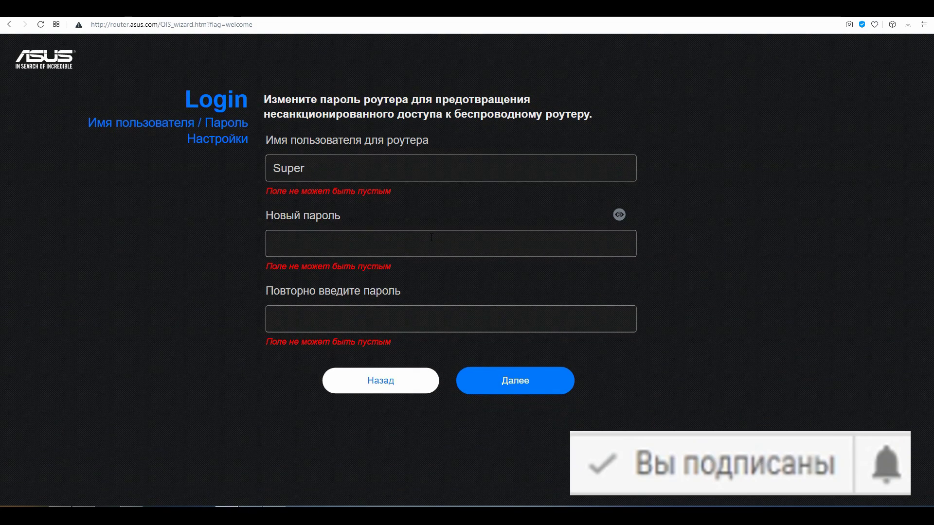
{"action": "left_click", "coordinate": [432, 243]}
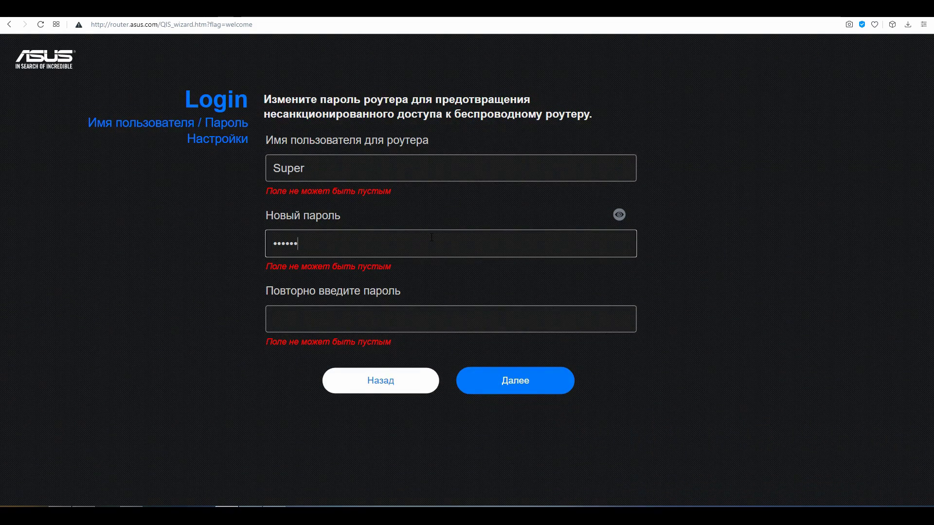
{"action": "key", "text": "Tab"}
{"action": "left_click", "coordinate": [494, 383]}
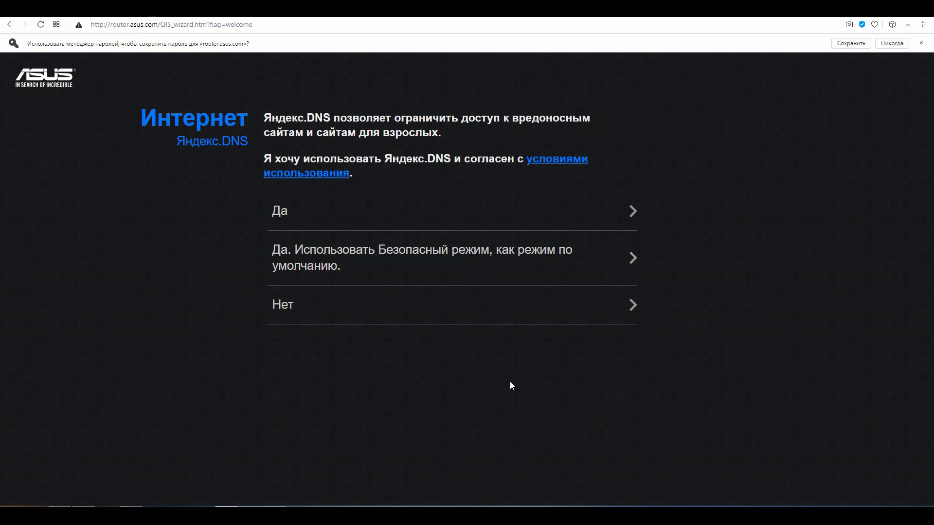
{"action": "left_click", "coordinate": [484, 305]}
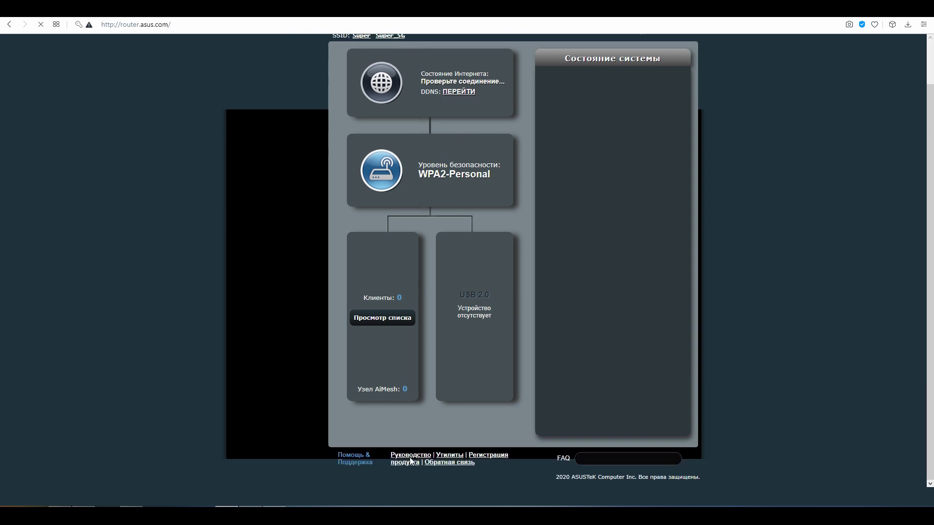
Check the DDNS and port trigger pages, then paste the Tenda router's MAC as WAN MAC and apply.
{"action": "left_click", "coordinate": [459, 141]}
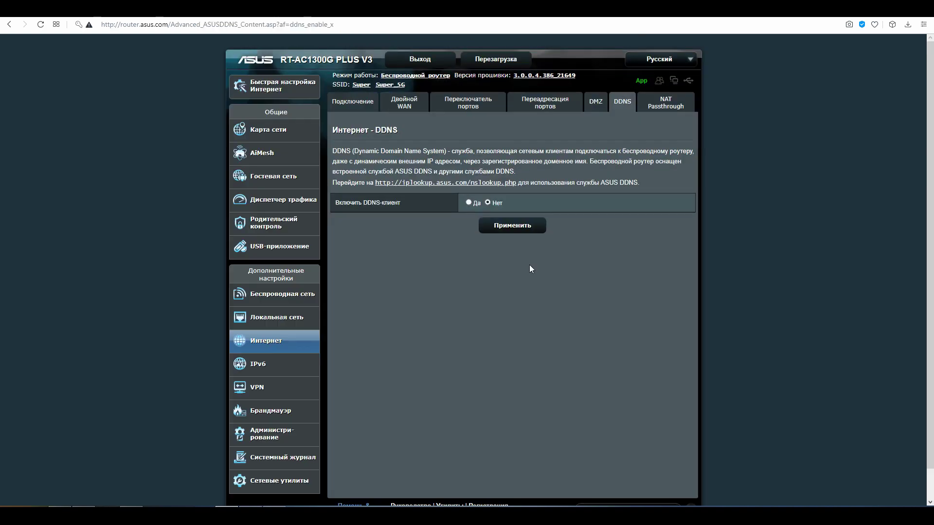
{"action": "left_click", "coordinate": [453, 106]}
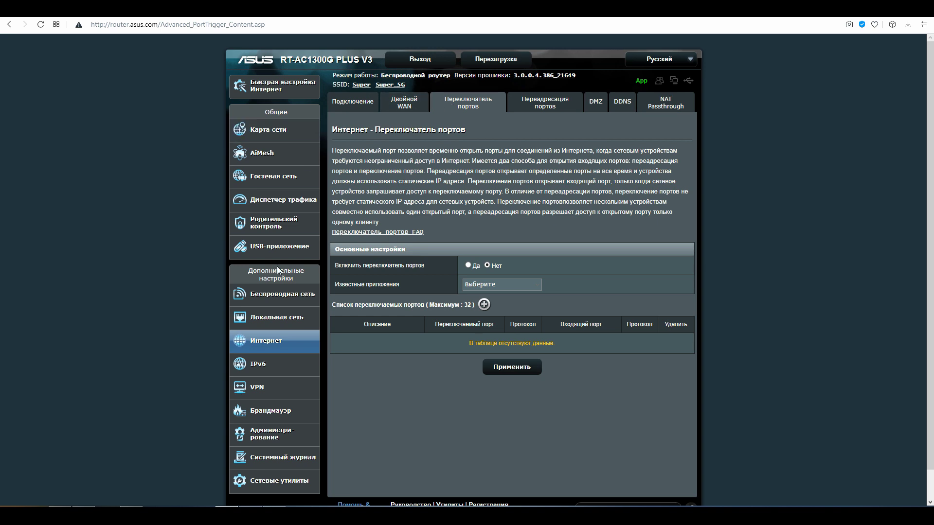
{"action": "left_click", "coordinate": [286, 342]}
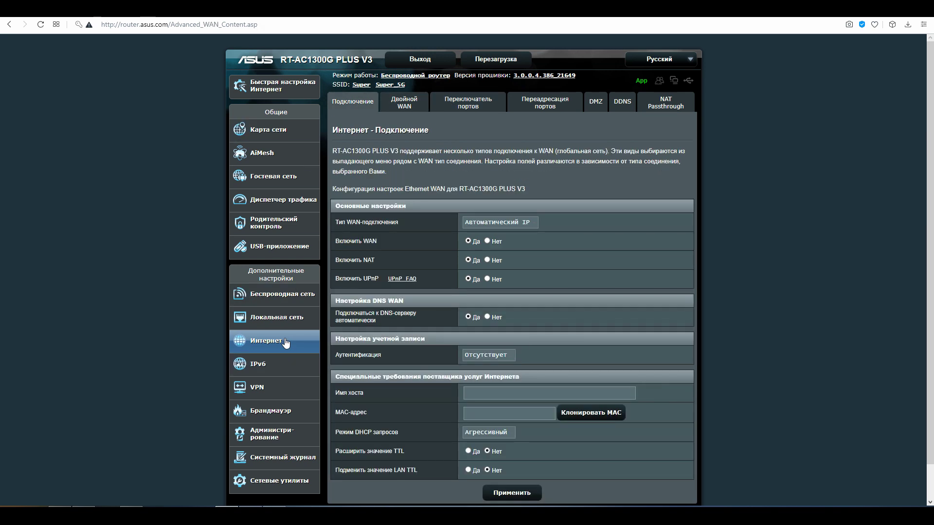
{"action": "left_click", "coordinate": [536, 412]}
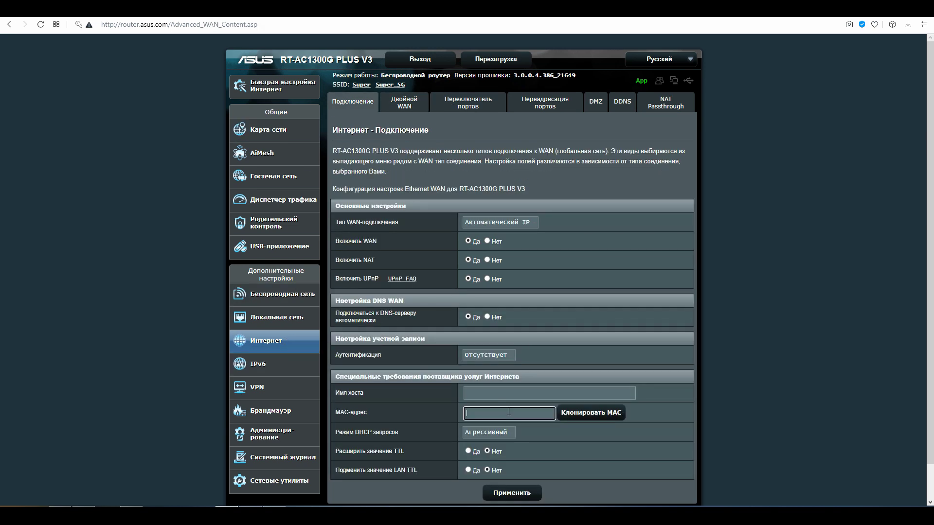
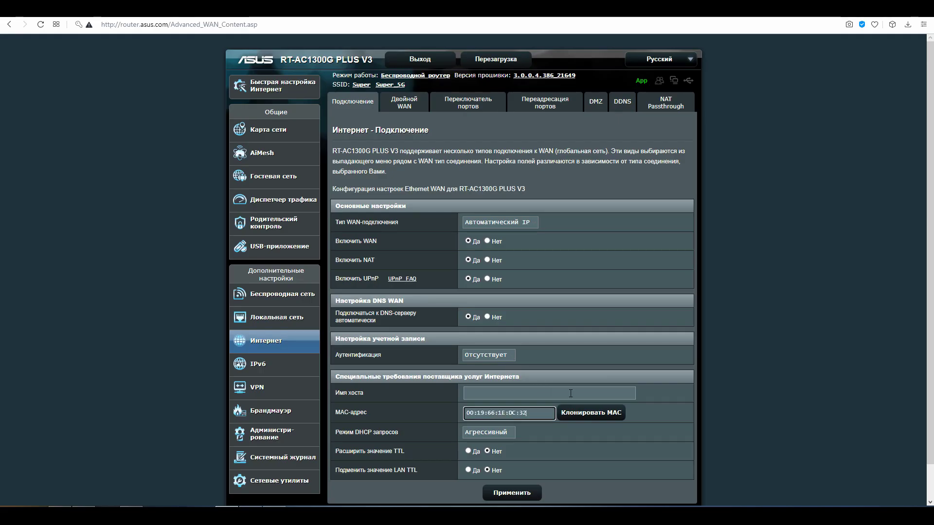
{"action": "scroll", "coordinate": [561, 428], "scroll_direction": "down", "scroll_amount": 2}
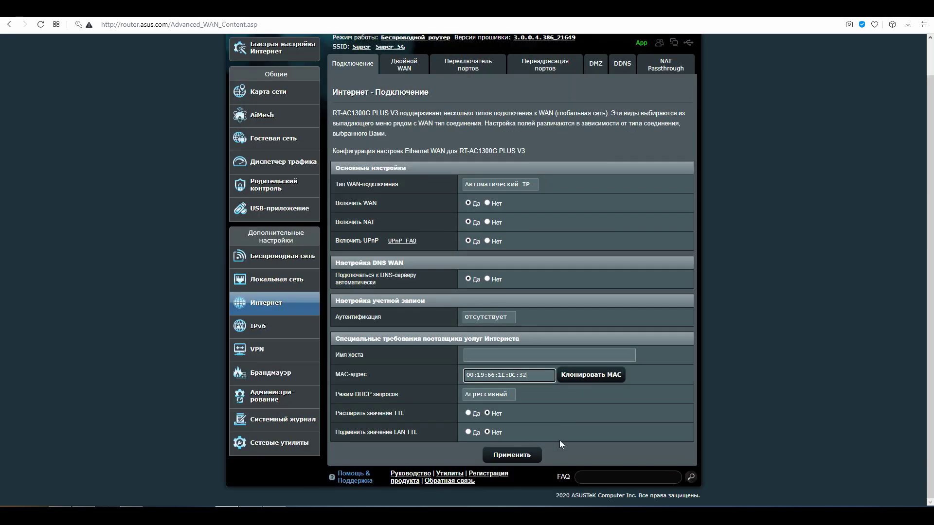
{"action": "left_click", "coordinate": [525, 453]}
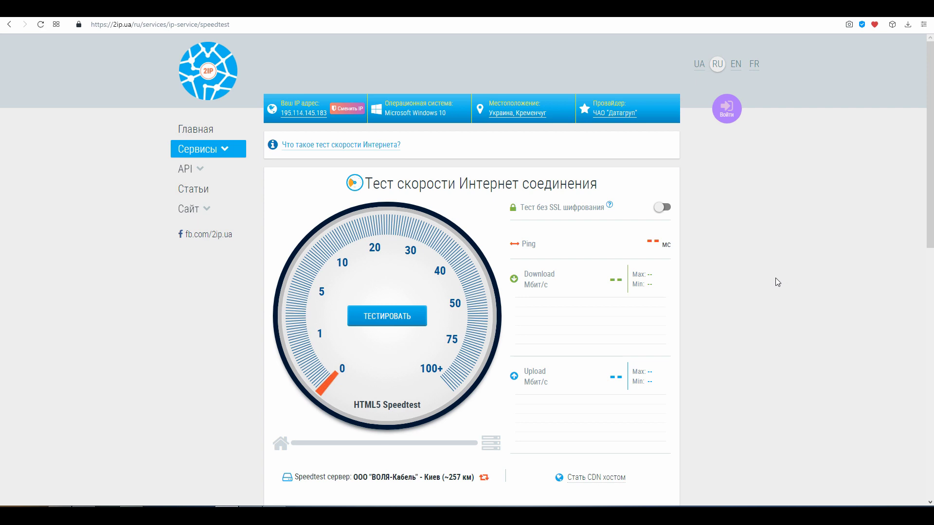
Run the 2ip.ua speed test: 94.35 Mbit/s down, 105.98 Mbit/s up, 10 ms ping.
{"action": "left_click", "coordinate": [401, 320]}
{"action": "scroll", "coordinate": [923, 208], "scroll_direction": "down", "scroll_amount": 3}
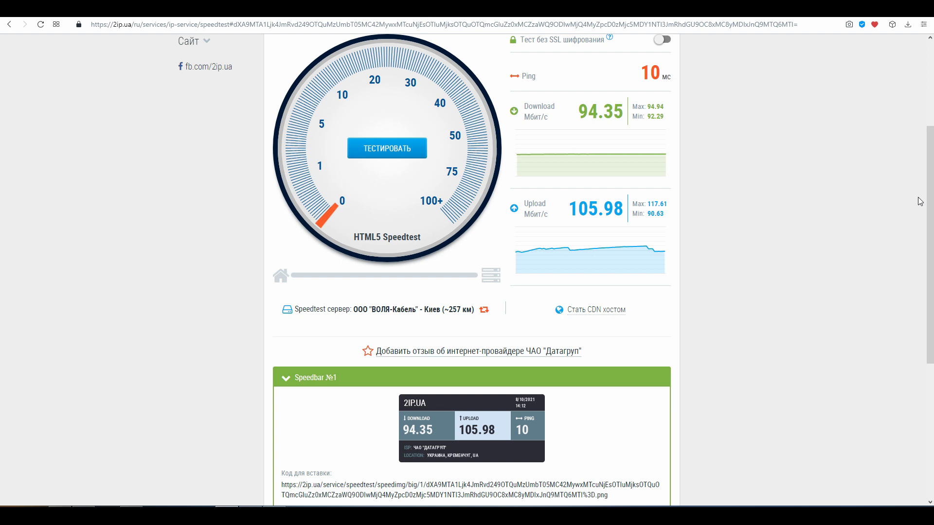
{"action": "scroll", "coordinate": [920, 201], "scroll_direction": "down", "scroll_amount": 4}
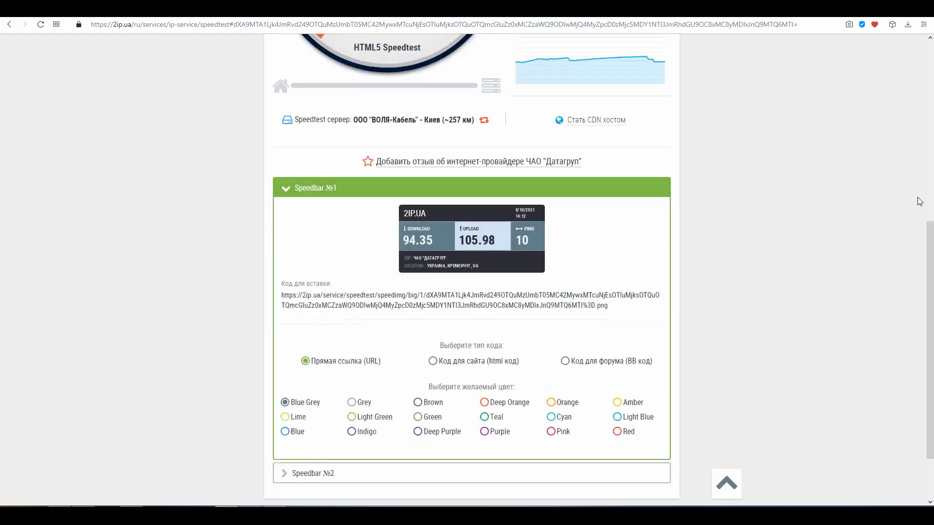
{"action": "scroll", "coordinate": [919, 201], "scroll_direction": "up", "scroll_amount": 7}
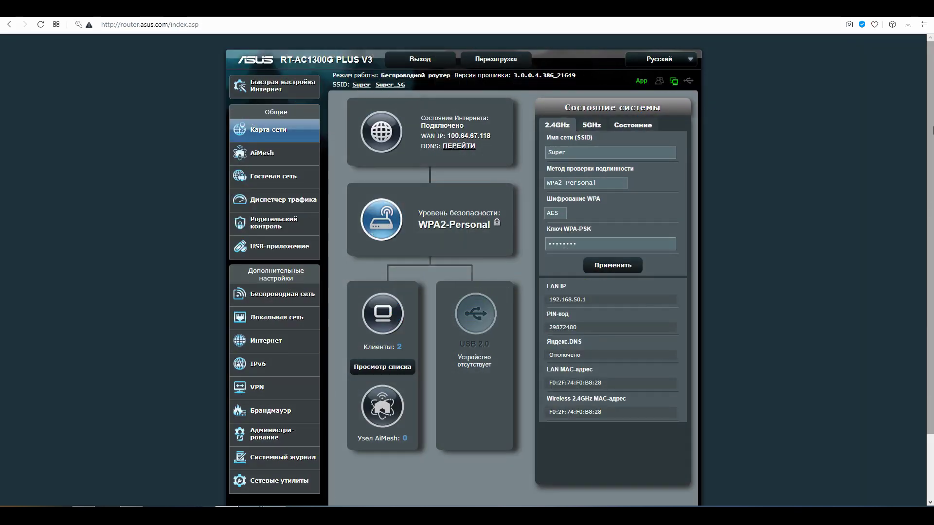
View the 5GHz status, the connected clients list and AiMesh room location options.
{"action": "left_click", "coordinate": [592, 125]}
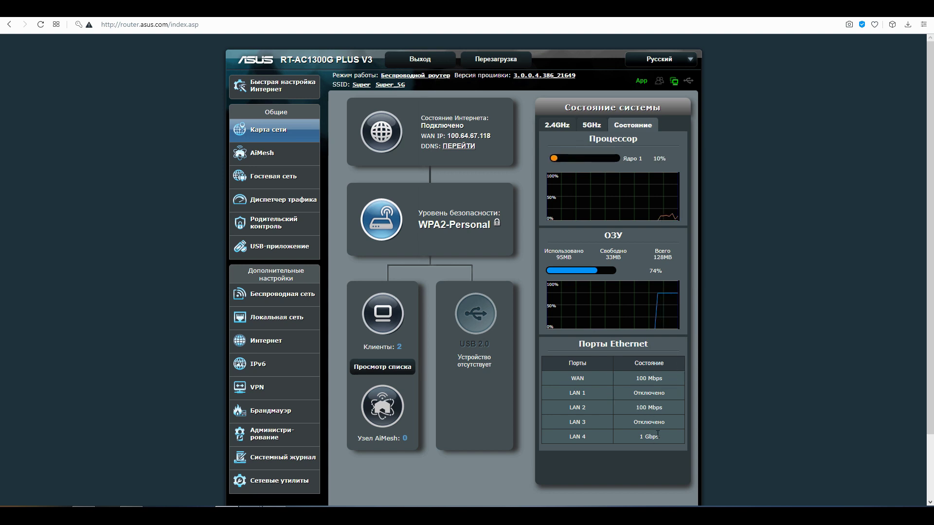
{"action": "left_click", "coordinate": [382, 320]}
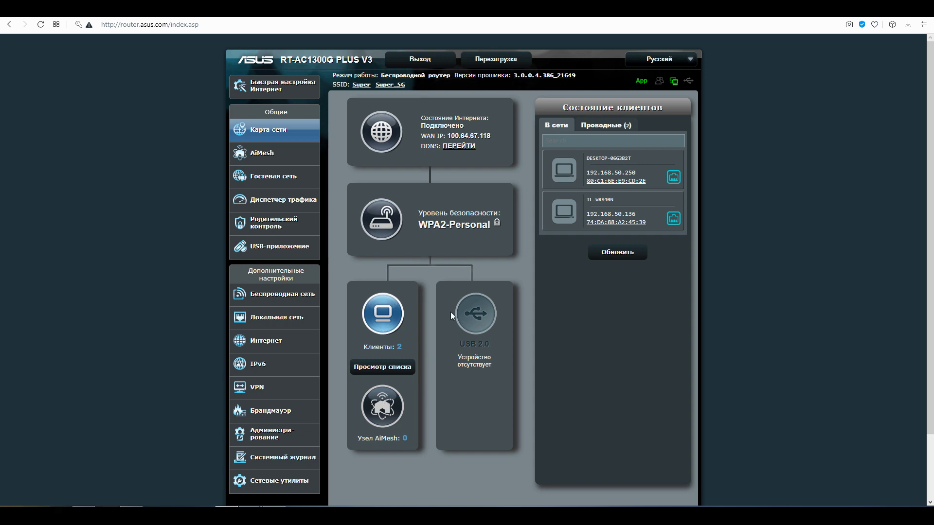
{"action": "left_click", "coordinate": [271, 164]}
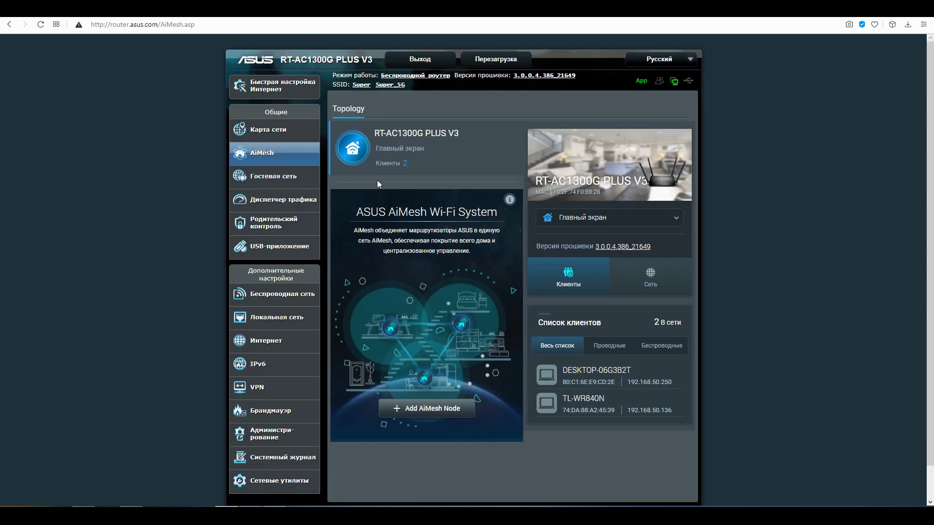
{"action": "left_click", "coordinate": [672, 219]}
Browse the guest network, Traffic Manager QoS, Parental Control and USB application pages.
{"action": "left_click", "coordinate": [271, 176]}
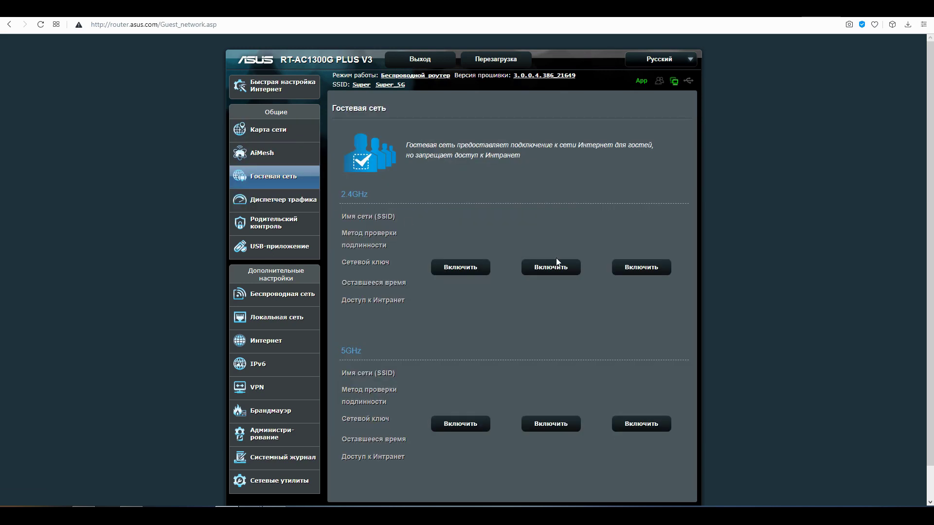
{"action": "scroll", "coordinate": [555, 258], "scroll_direction": "down", "scroll_amount": 1}
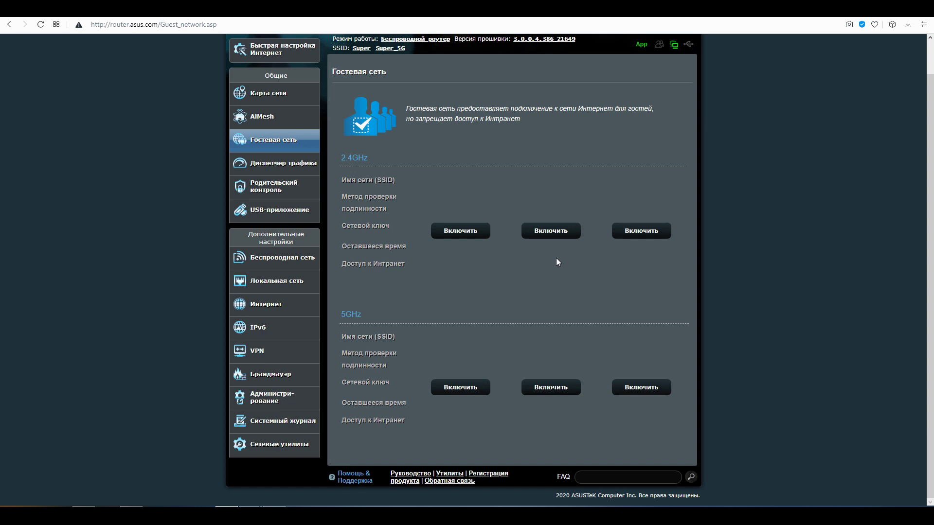
{"action": "left_click", "coordinate": [276, 171]}
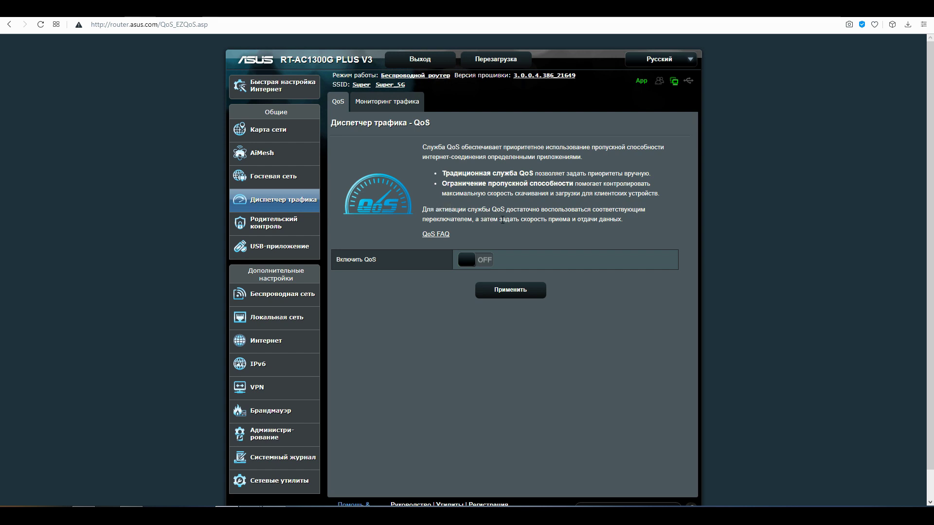
{"action": "left_click", "coordinate": [296, 223]}
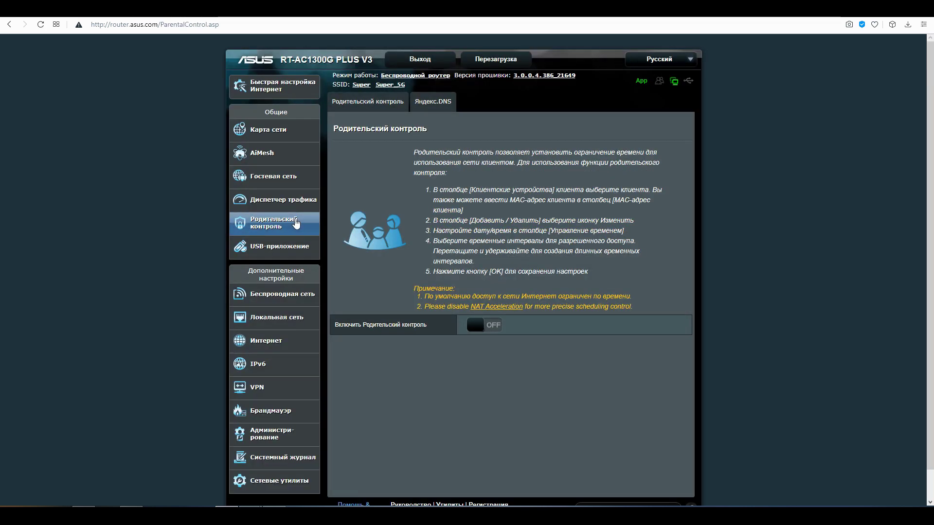
{"action": "left_click", "coordinate": [294, 251]}
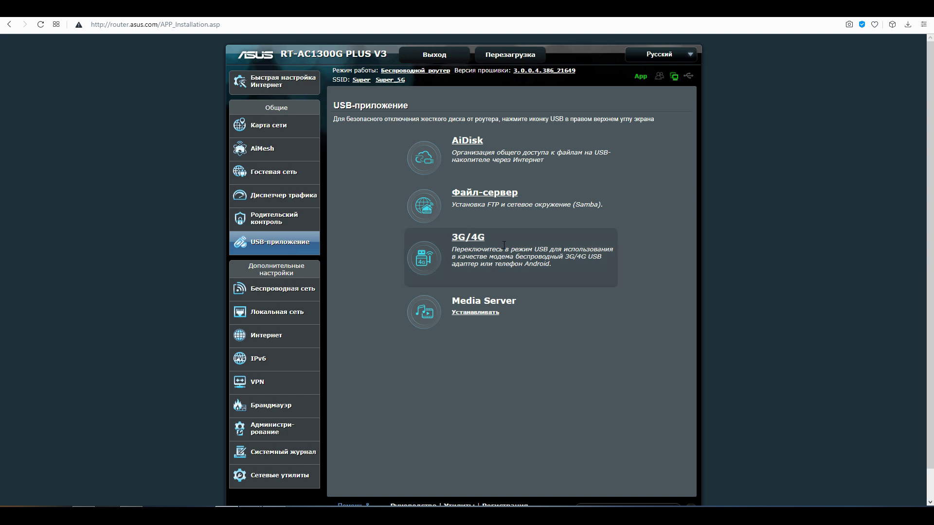
Review the wireless and LAN settings, signing in again with saved credentials when prompted.
{"action": "left_click", "coordinate": [302, 292]}
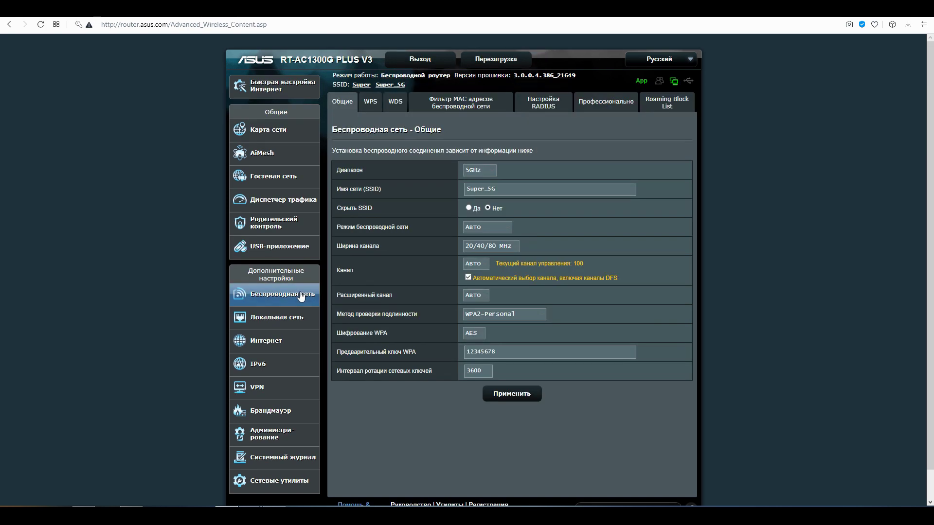
{"action": "left_click", "coordinate": [285, 324]}
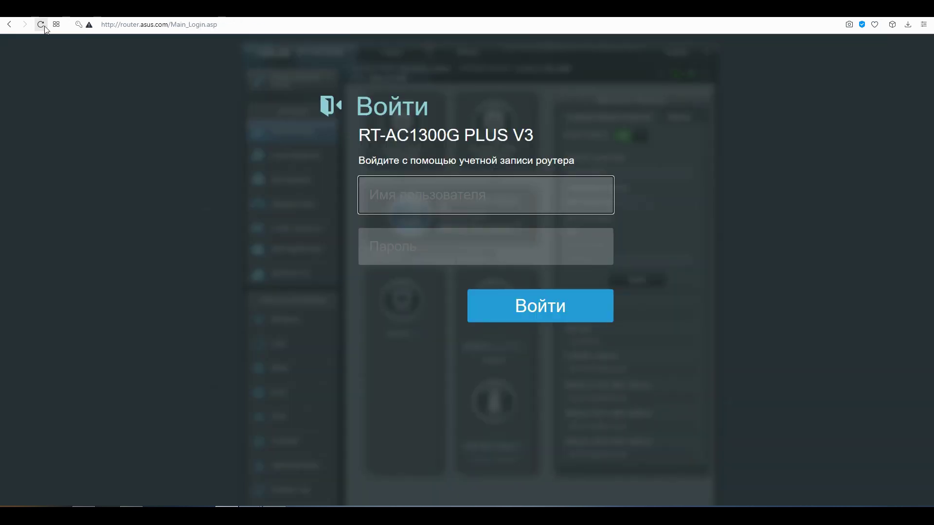
{"action": "left_click", "coordinate": [413, 195]}
{"action": "left_click", "coordinate": [415, 221]}
{"action": "left_click", "coordinate": [504, 300]}
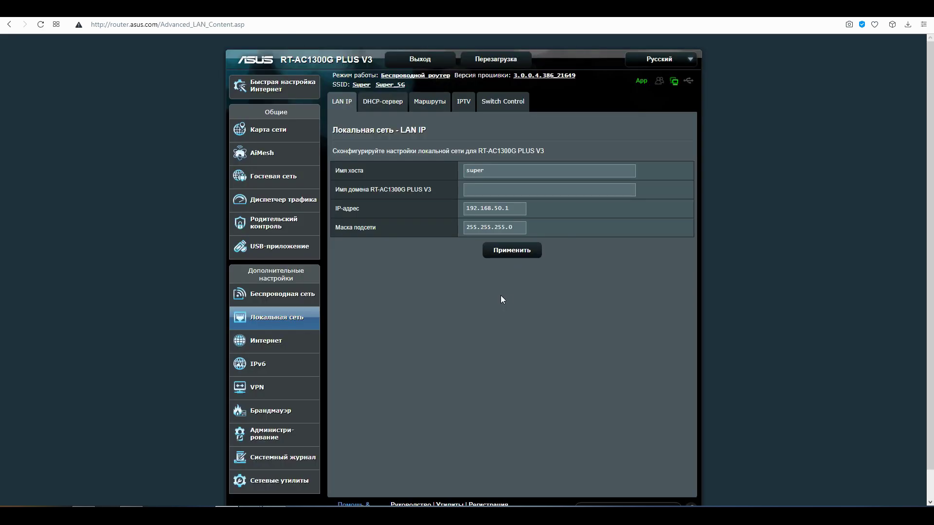
{"action": "left_click", "coordinate": [285, 342]}
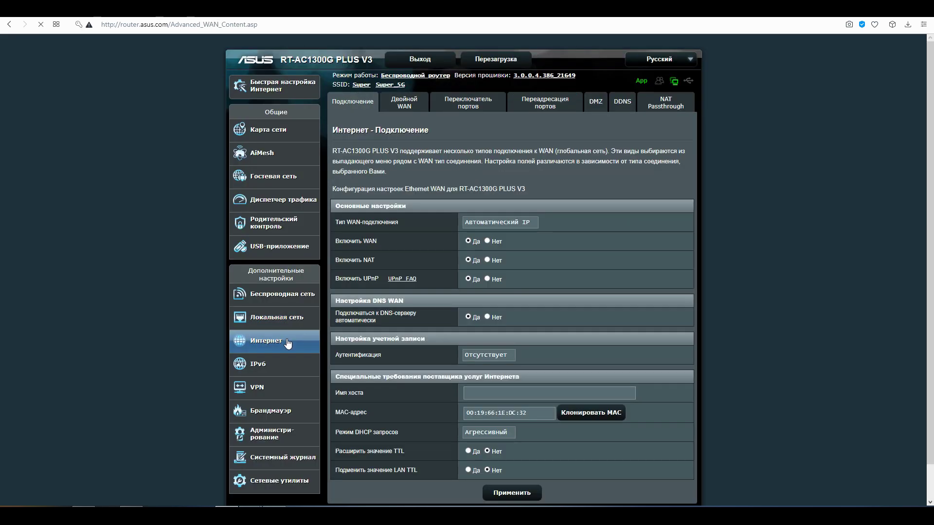
Try dual WAN with Ethernet LAN as secondary WAN, then leave dual WAN switched off.
{"action": "left_click", "coordinate": [413, 112]}
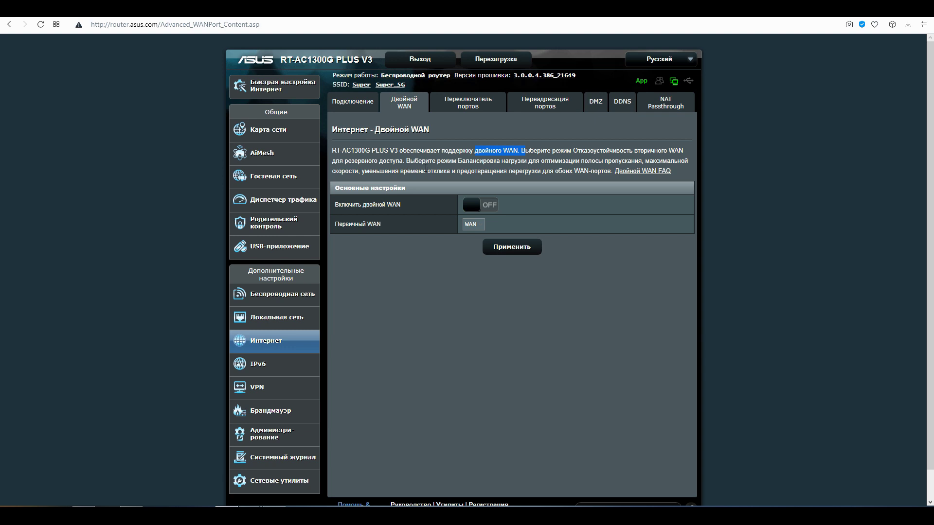
{"action": "left_click", "coordinate": [494, 209]}
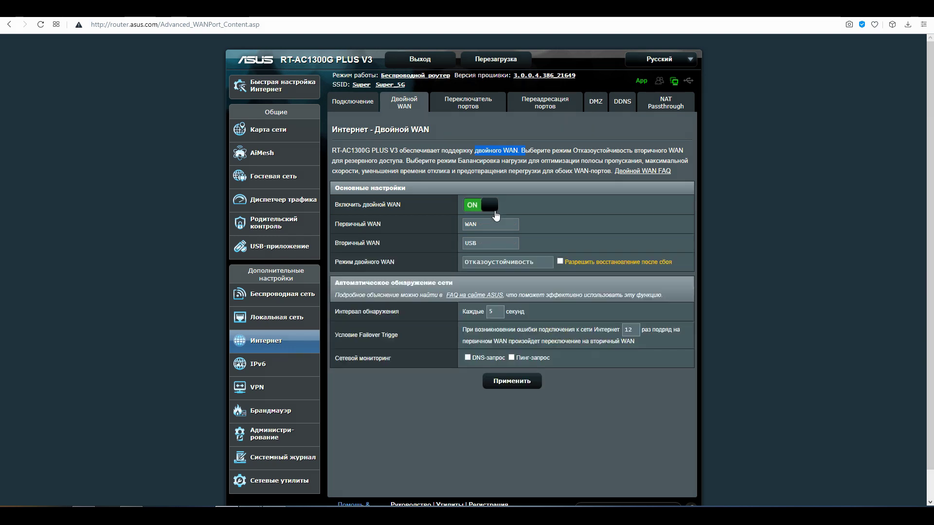
{"action": "left_click", "coordinate": [509, 244]}
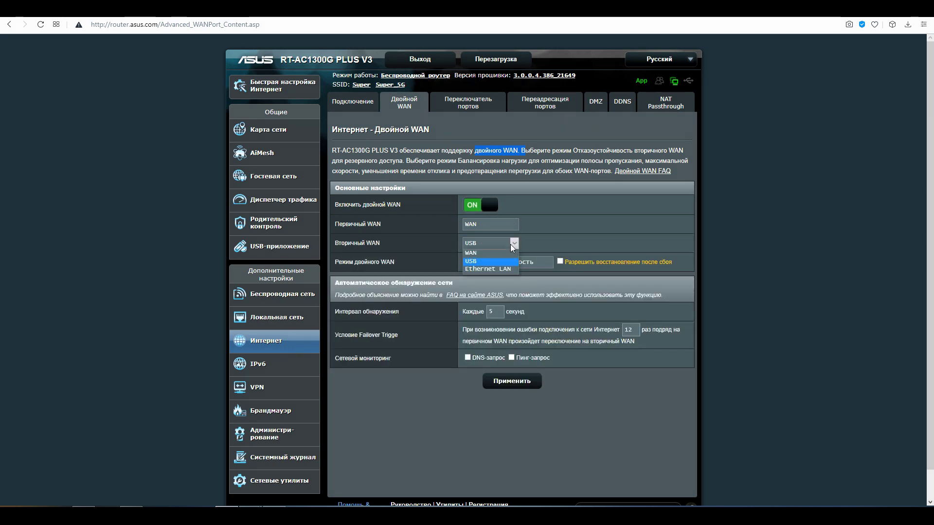
{"action": "left_click", "coordinate": [506, 269]}
{"action": "left_click", "coordinate": [562, 244]}
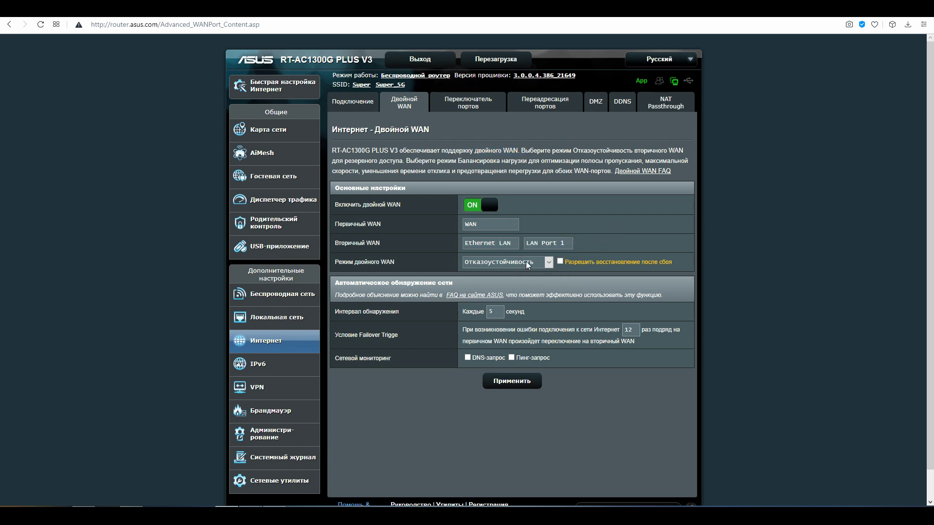
{"action": "left_click", "coordinate": [475, 211]}
{"action": "left_click", "coordinate": [481, 205]}
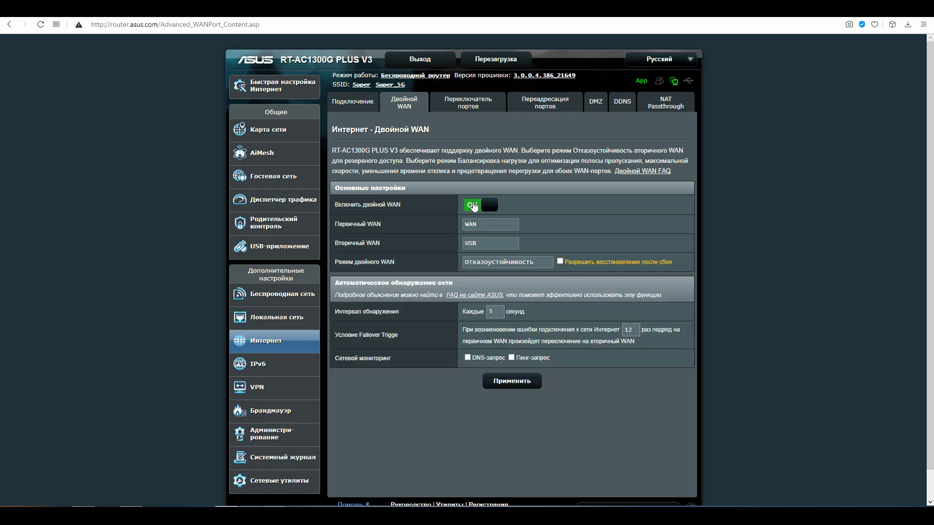
{"action": "left_click", "coordinate": [474, 206]}
{"action": "left_click", "coordinate": [479, 103]}
Look through the port forwarding, DMZ, DDNS and NAT passthrough tabs.
{"action": "left_click", "coordinate": [547, 112]}
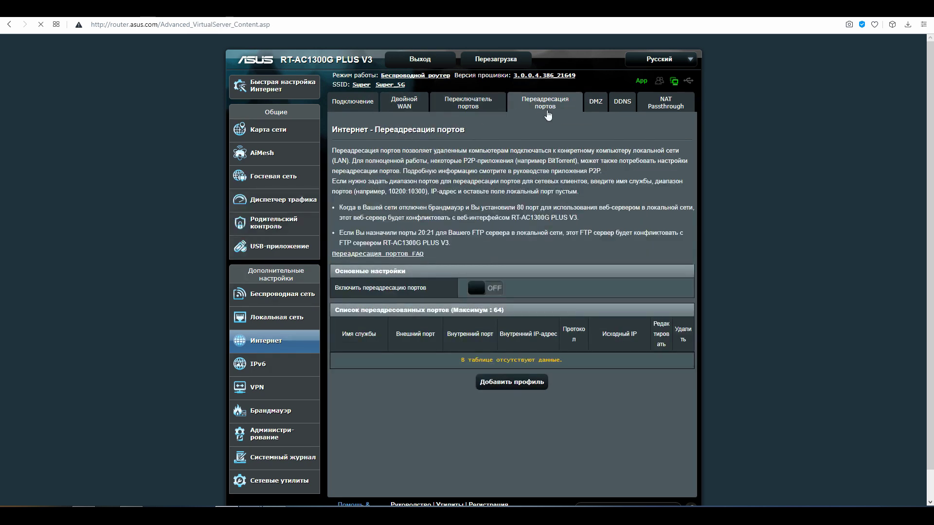
{"action": "left_click", "coordinate": [592, 108]}
{"action": "left_click", "coordinate": [620, 103]}
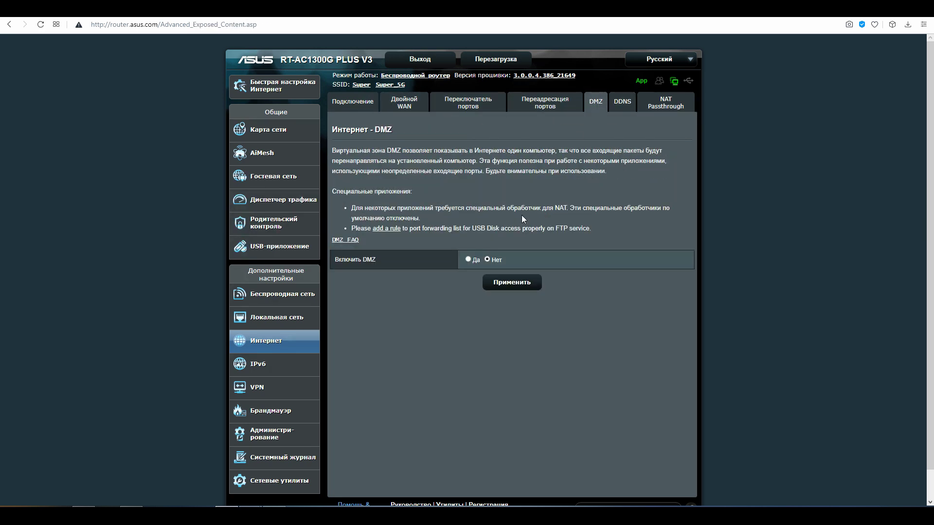
{"action": "left_click", "coordinate": [663, 104]}
Browse the IPv6, VPN server and firewall pages, including URL, keyword and network services filters.
{"action": "left_click", "coordinate": [300, 362]}
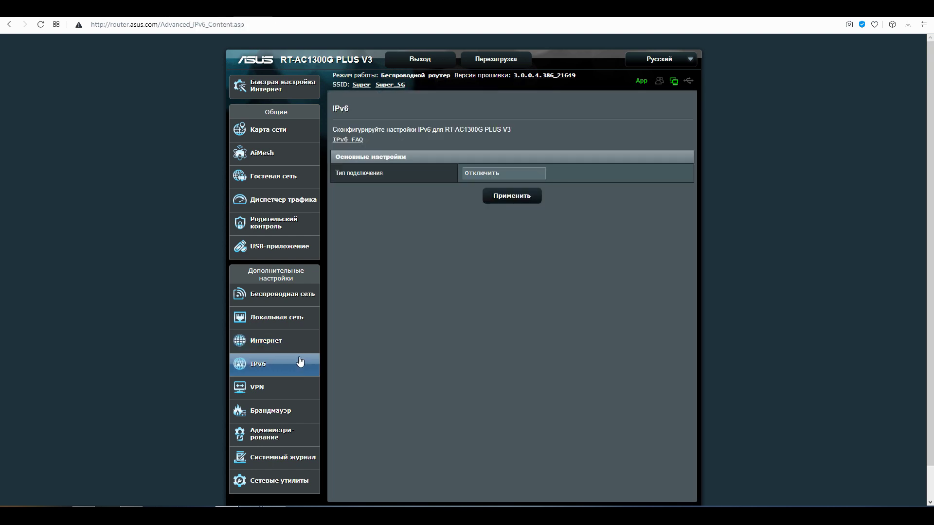
{"action": "left_click", "coordinate": [294, 388]}
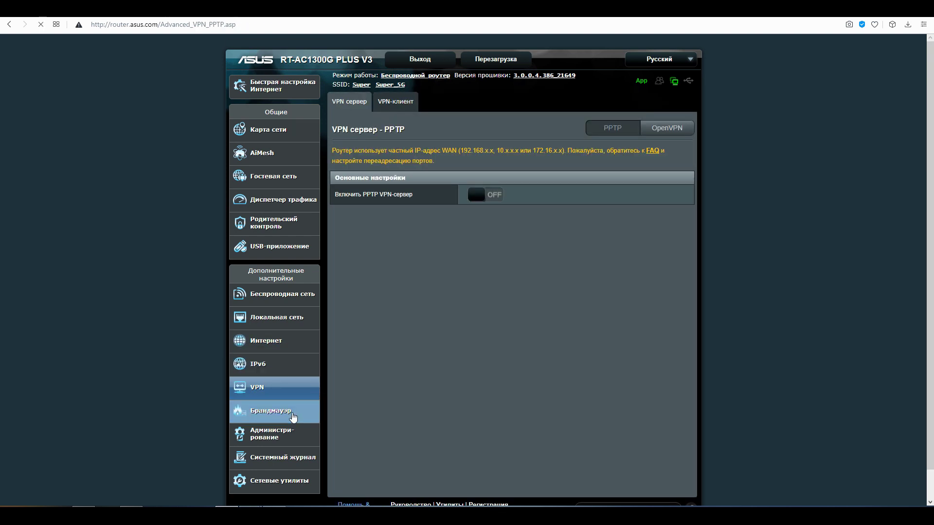
{"action": "left_click", "coordinate": [292, 413]}
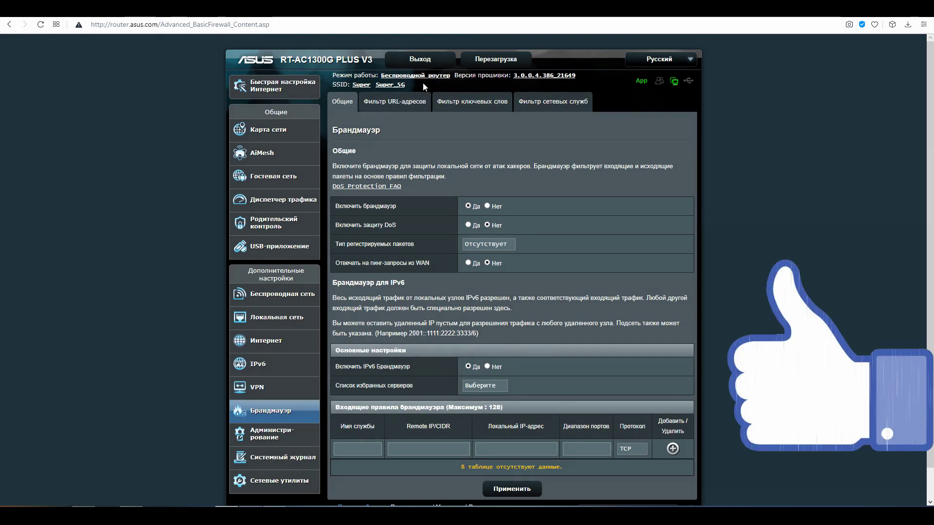
{"action": "left_click", "coordinate": [394, 101]}
{"action": "left_click", "coordinate": [472, 102]}
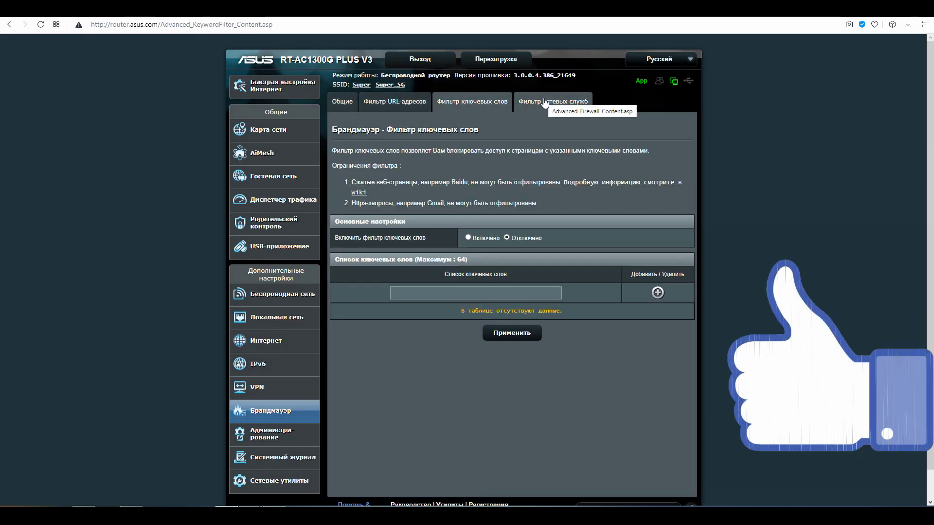
{"action": "left_click", "coordinate": [544, 102]}
{"action": "scroll", "coordinate": [448, 276], "scroll_direction": "down", "scroll_amount": 2}
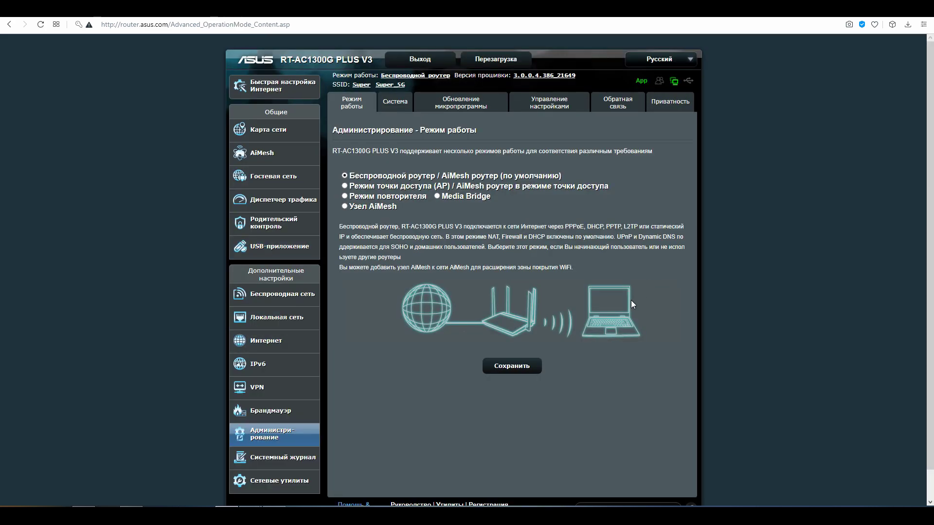
Set the system time zone to (GMT+02:00) Киев.
{"action": "left_click", "coordinate": [395, 101]}
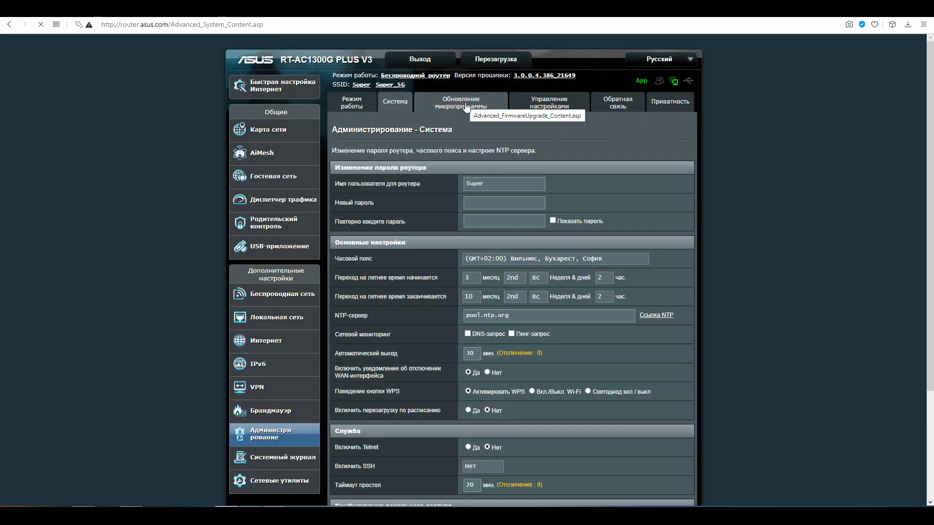
{"action": "left_click", "coordinate": [543, 259]}
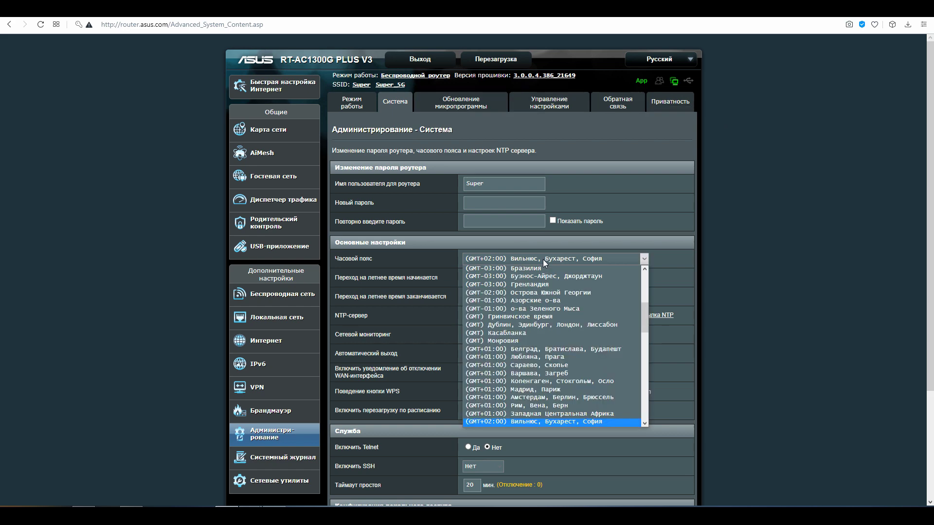
{"action": "left_click", "coordinate": [554, 374]}
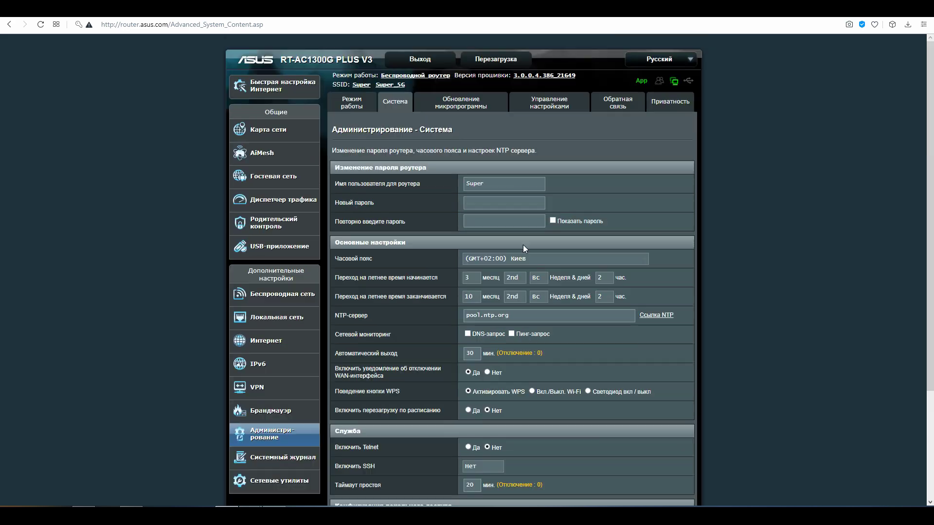
Look over the firmware update, settings backup/restore and feedback pages.
{"action": "left_click", "coordinate": [491, 104]}
{"action": "left_click", "coordinate": [550, 110]}
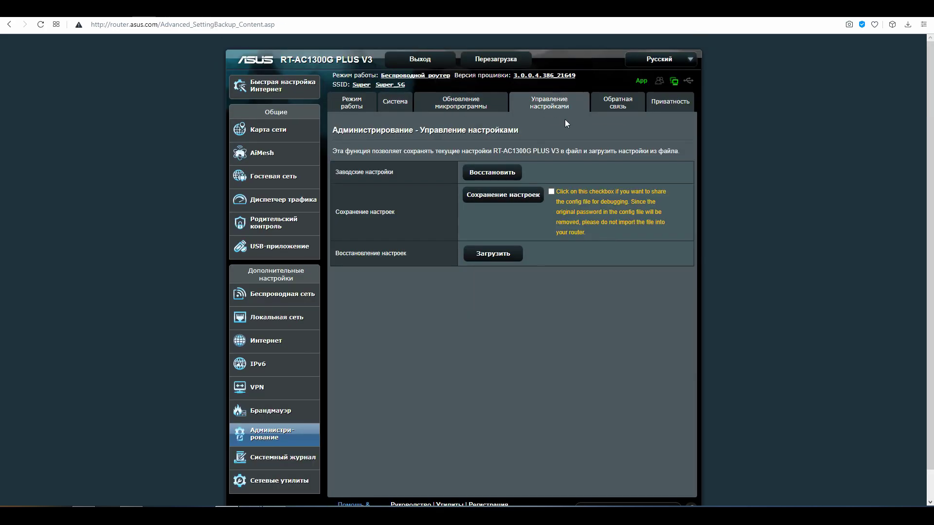
{"action": "left_click", "coordinate": [627, 108]}
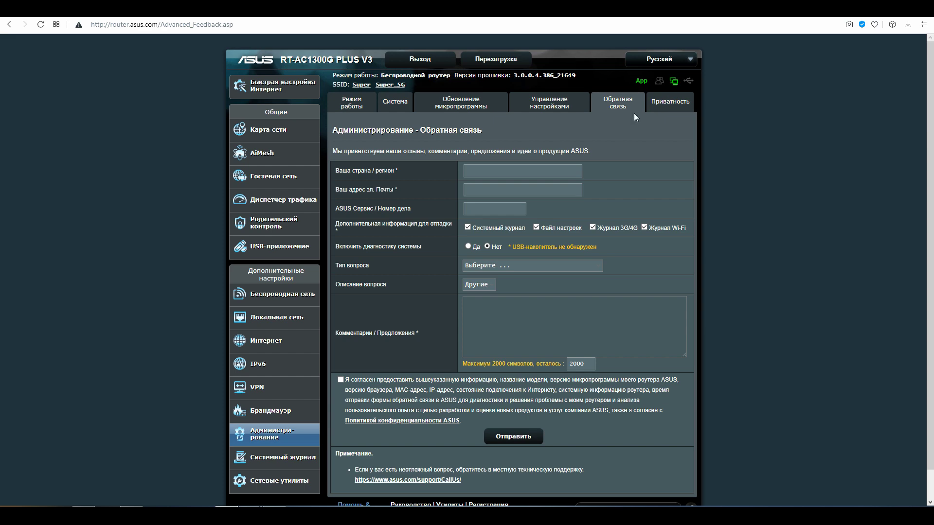
View the privacy notice, the network utilities and the Netstat tool.
{"action": "left_click", "coordinate": [673, 110]}
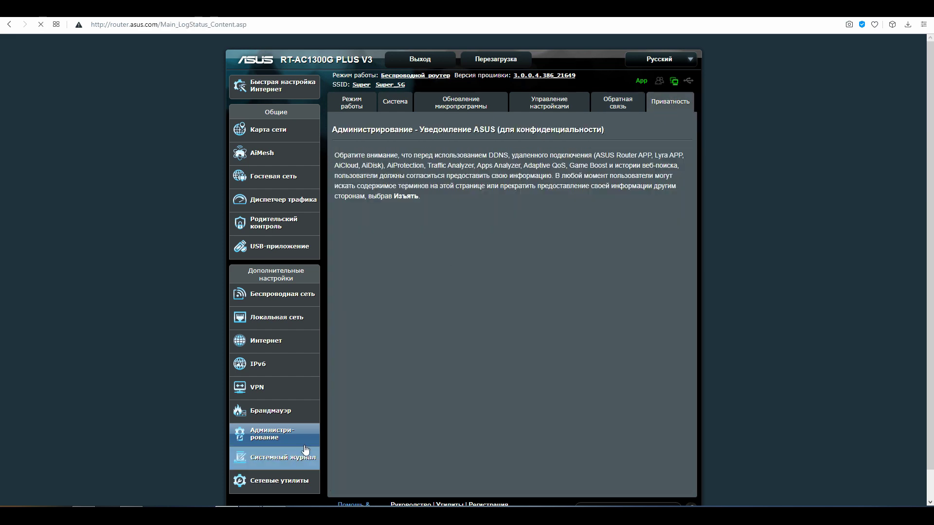
{"action": "left_click", "coordinate": [281, 457]}
{"action": "left_click", "coordinate": [280, 481]}
{"action": "left_click", "coordinate": [408, 102]}
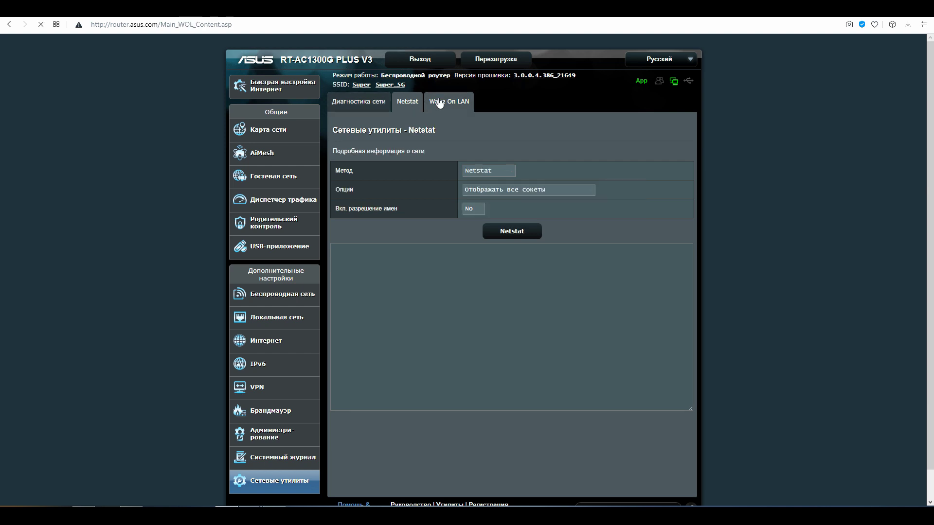
Go through the general, wireless, DHCP lease, IPv6, routing table and connections logs.
{"action": "left_click", "coordinate": [281, 457]}
{"action": "left_click", "coordinate": [389, 103]}
{"action": "left_click", "coordinate": [448, 103]}
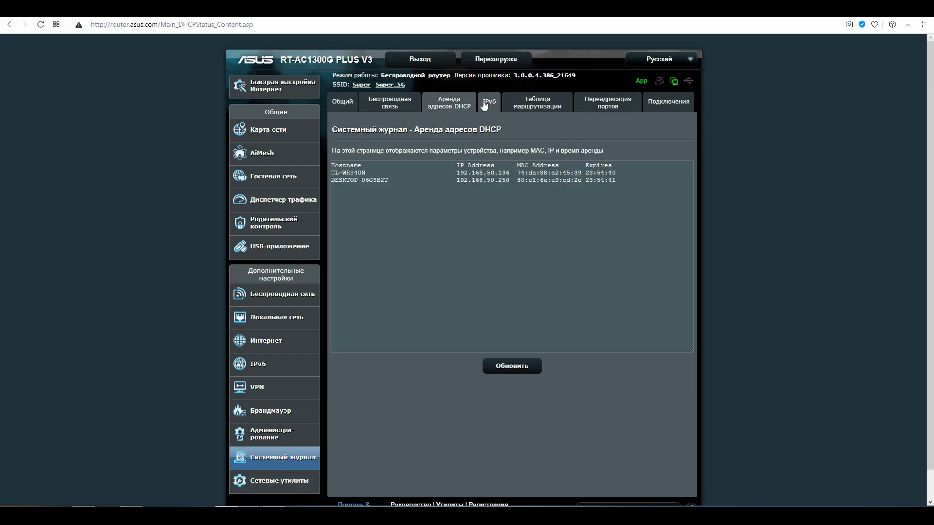
{"action": "left_click", "coordinate": [489, 101]}
{"action": "left_click", "coordinate": [537, 102]}
{"action": "left_click", "coordinate": [656, 103]}
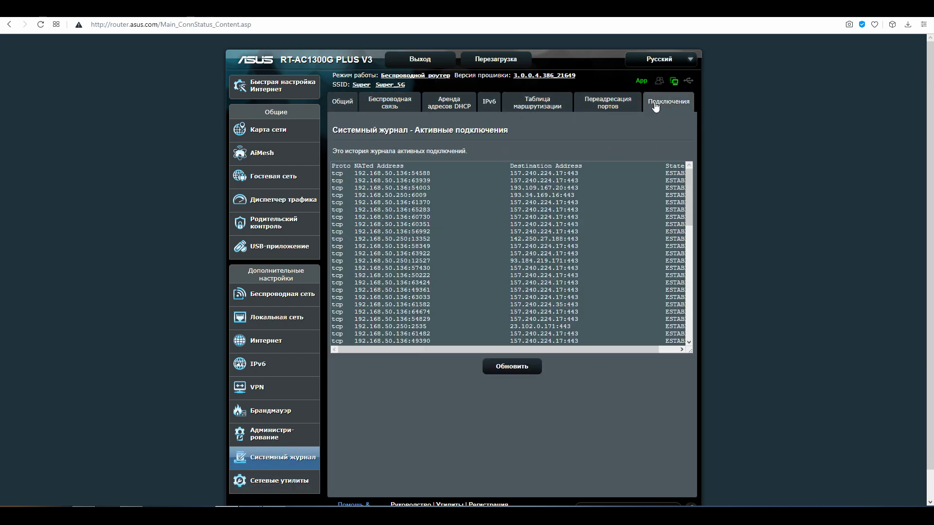
{"action": "left_click", "coordinate": [282, 130]}
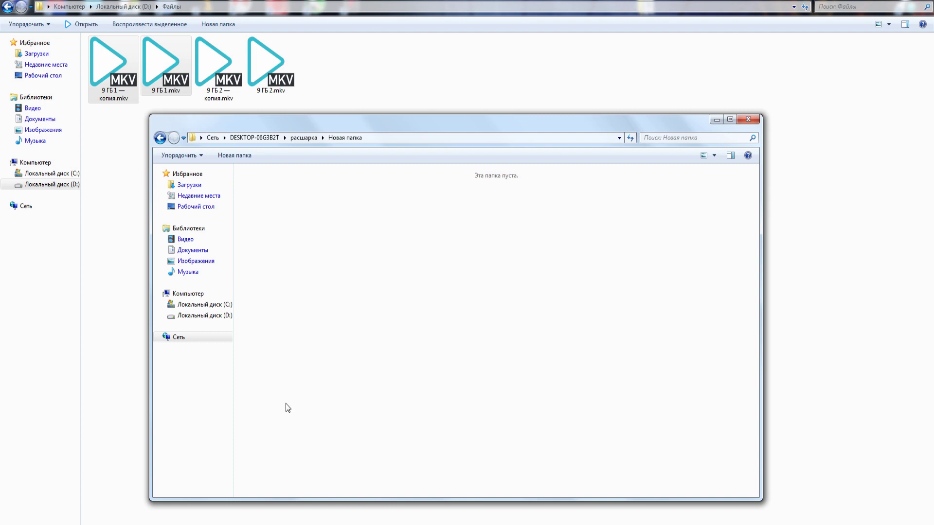
Paste the two MKV files (17,9 ГБ) into Новая папка and show the copy details.
{"action": "key", "text": "ctrl+v"}
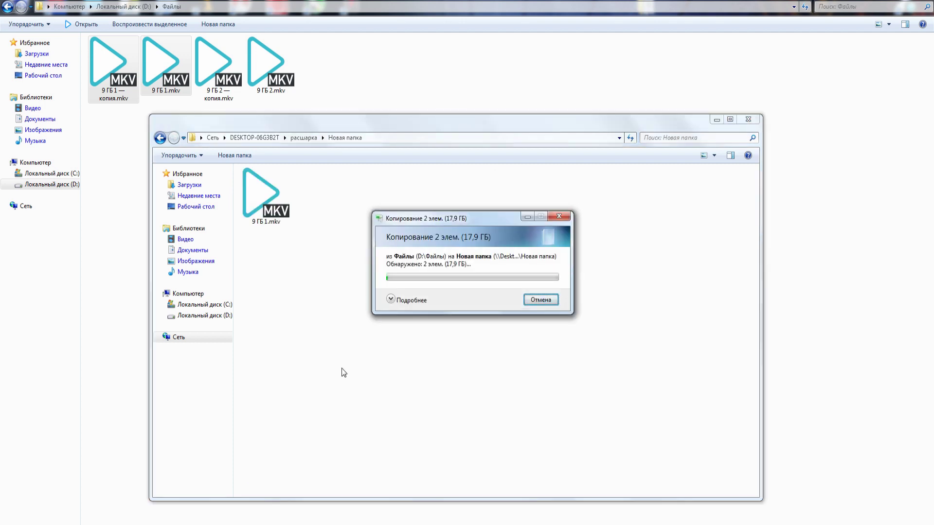
{"action": "left_click", "coordinate": [395, 302]}
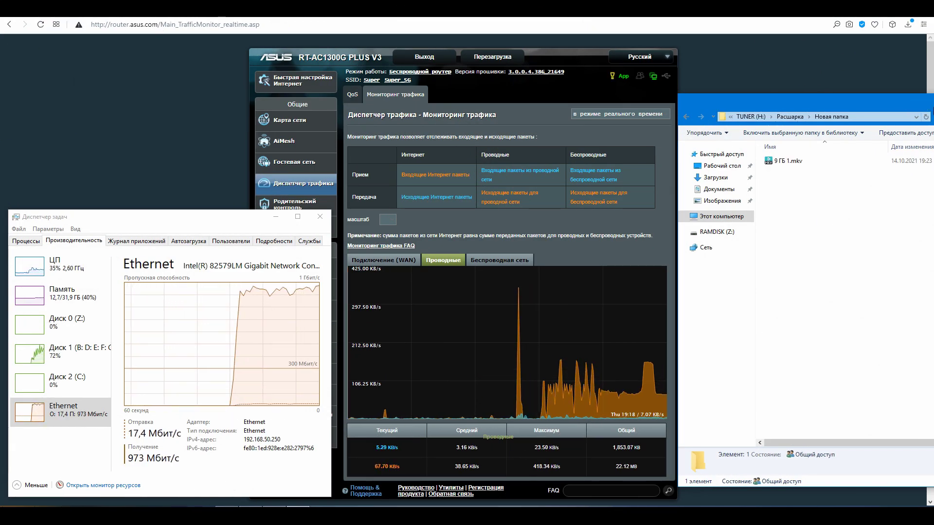
Check the WAN traffic graph and Explorer's ~947 Mbit/s copy speed, then go to Карта сети.
{"action": "left_click", "coordinate": [383, 260]}
{"action": "key", "text": "alt+Tab"}
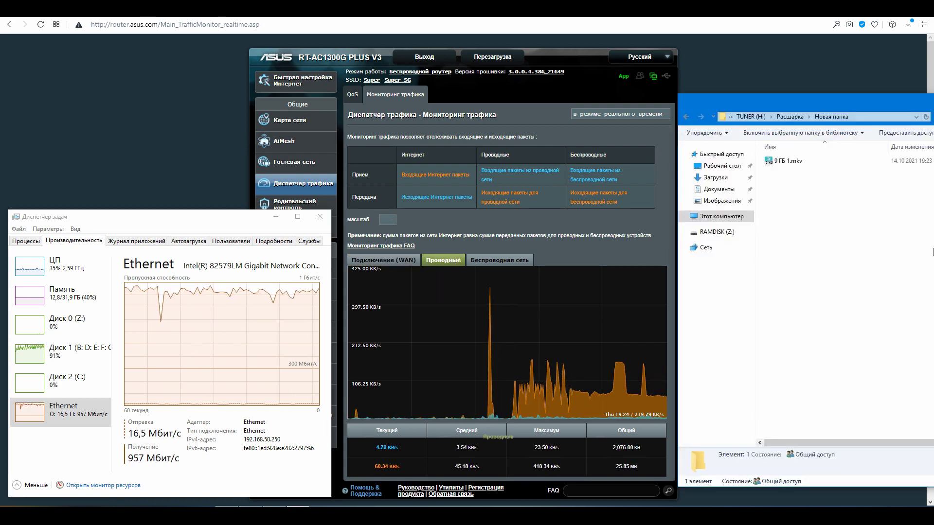
{"action": "left_click", "coordinate": [289, 120]}
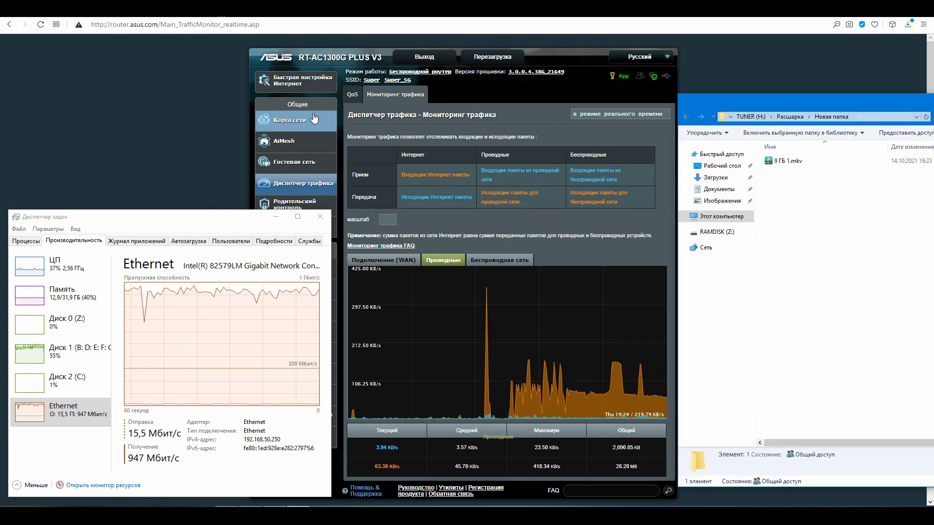
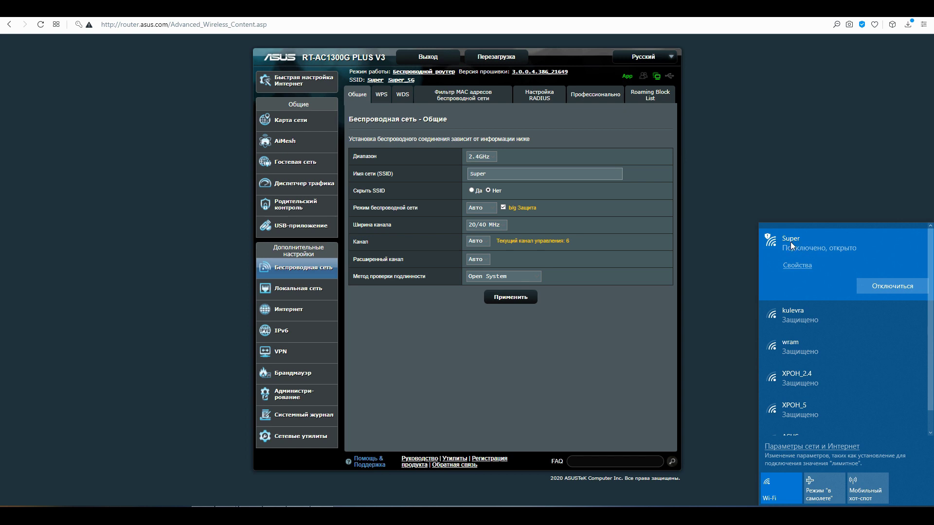
Run the 2ip.ua speed test over 5 GHz Wi-Fi: 12 ms ping, 83.72/57.32 Mbit/s.
{"action": "left_click", "coordinate": [869, 286]}
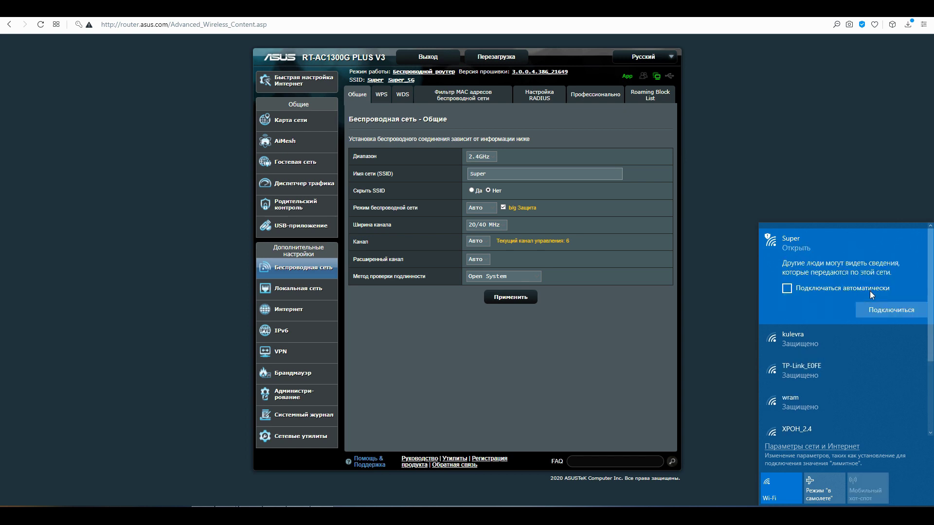
{"action": "scroll", "coordinate": [836, 389], "scroll_direction": "down", "scroll_amount": 3}
{"action": "scroll", "coordinate": [836, 389], "scroll_direction": "up", "scroll_amount": 2}
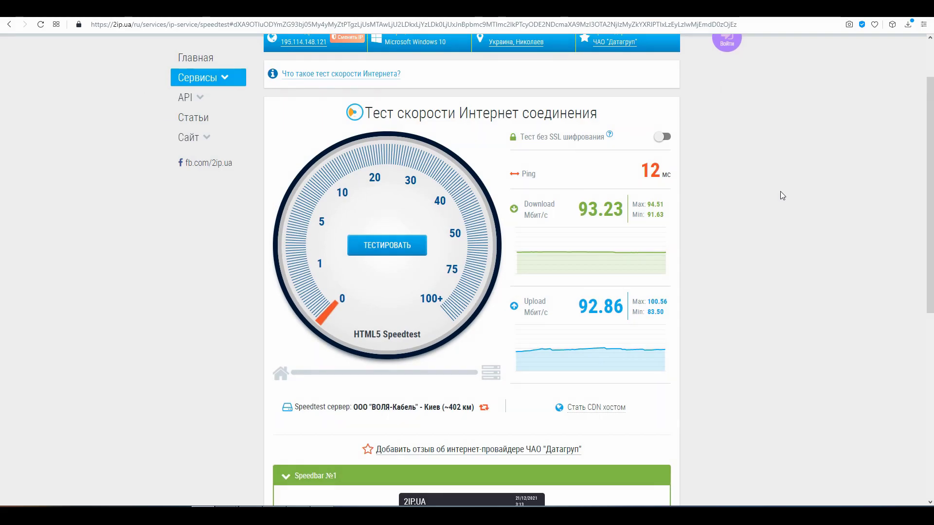
{"action": "left_click", "coordinate": [406, 224]}
{"action": "scroll", "coordinate": [198, 238], "scroll_direction": "down", "scroll_amount": 2}
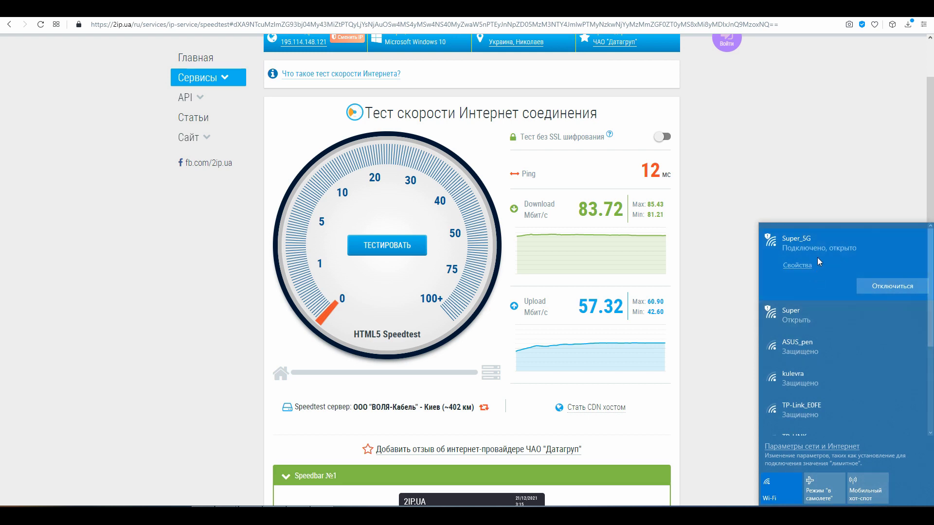
Reconnect the laptop to the Super Wi-Fi network and reload the speed test page.
{"action": "left_click", "coordinate": [813, 314]}
{"action": "left_click", "coordinate": [885, 344]}
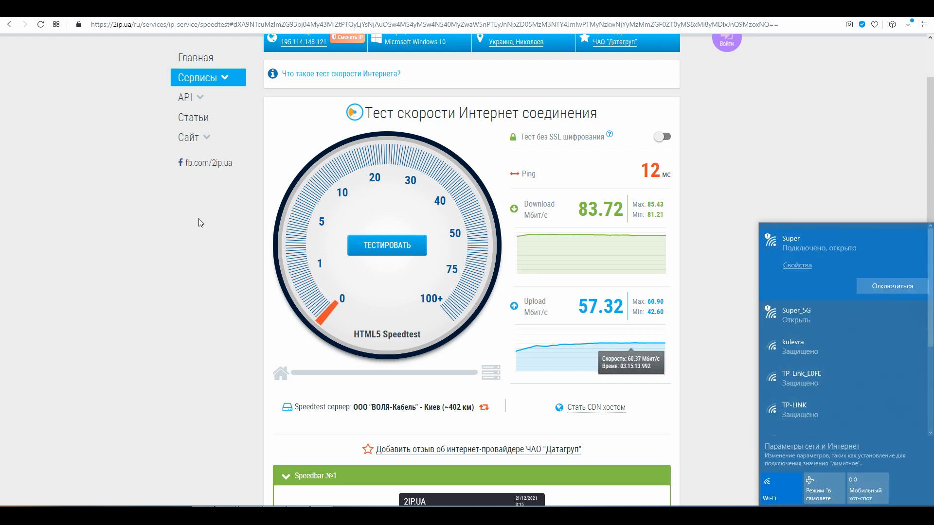
{"action": "left_click", "coordinate": [298, 168]}
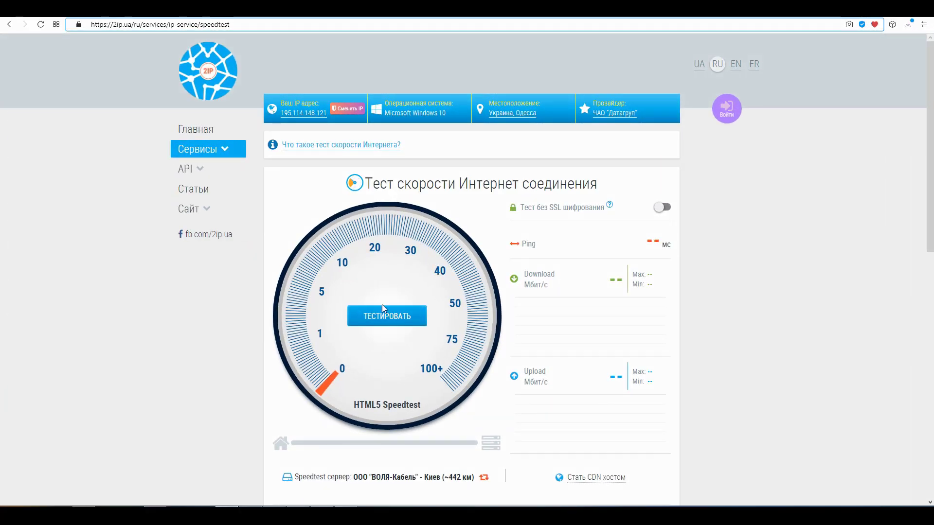
Start a new 2ip.ua speed test on the Super network.
{"action": "left_click", "coordinate": [386, 316]}
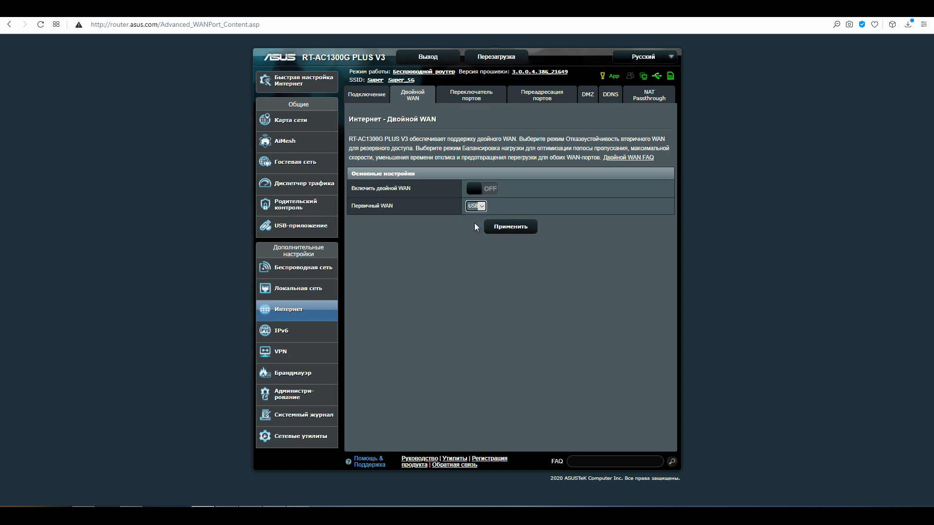
Apply USB as the primary WAN on the Двойной WAN page.
{"action": "mouse_move", "coordinate": [674, 80]}
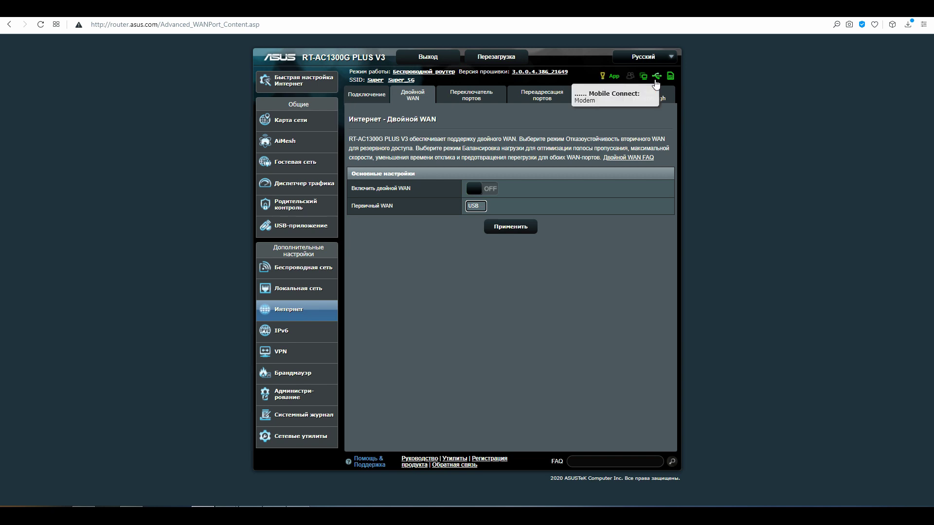
{"action": "left_click", "coordinate": [527, 227]}
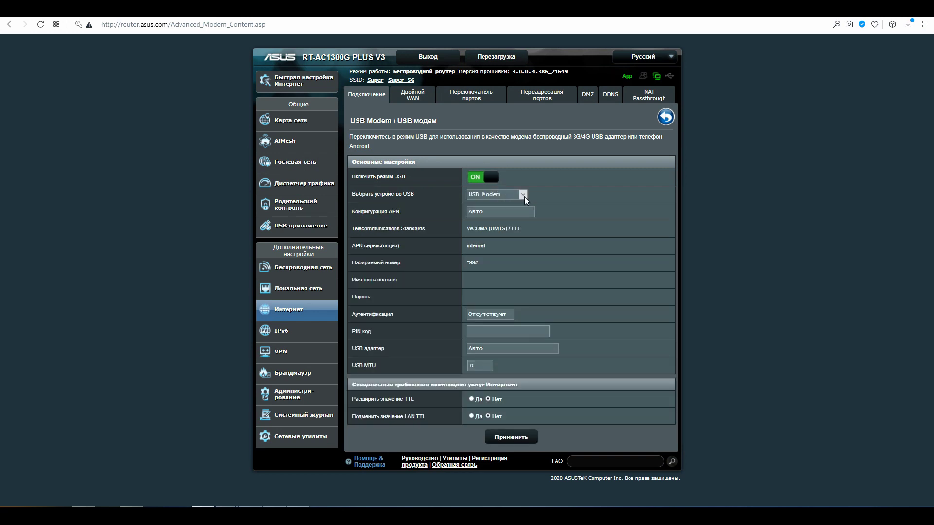
Keep USB Modem as the USB device and automatic APN configuration.
{"action": "left_click", "coordinate": [524, 195]}
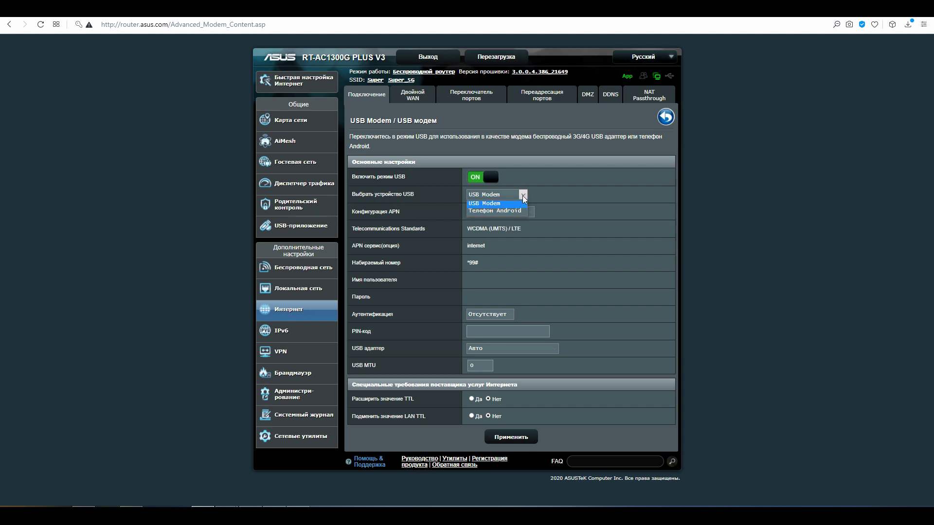
{"action": "left_click", "coordinate": [491, 204]}
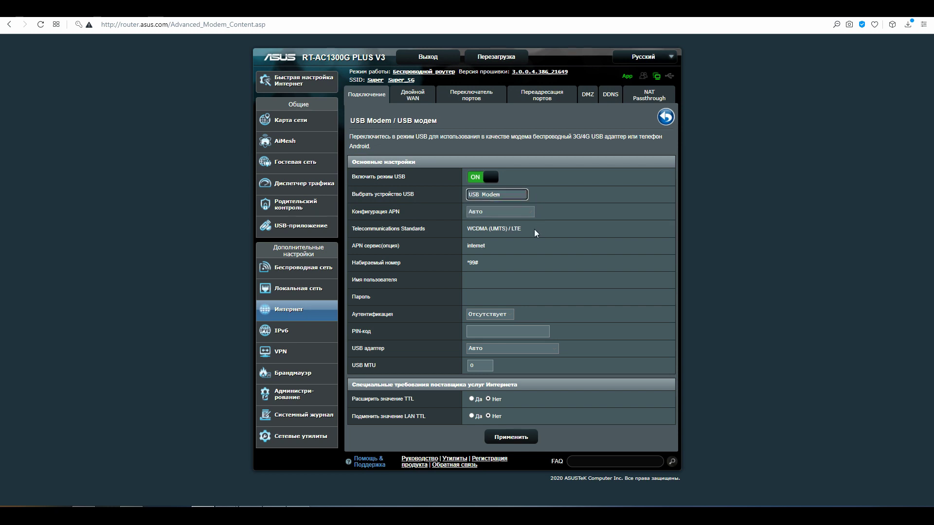
{"action": "left_click", "coordinate": [482, 212]}
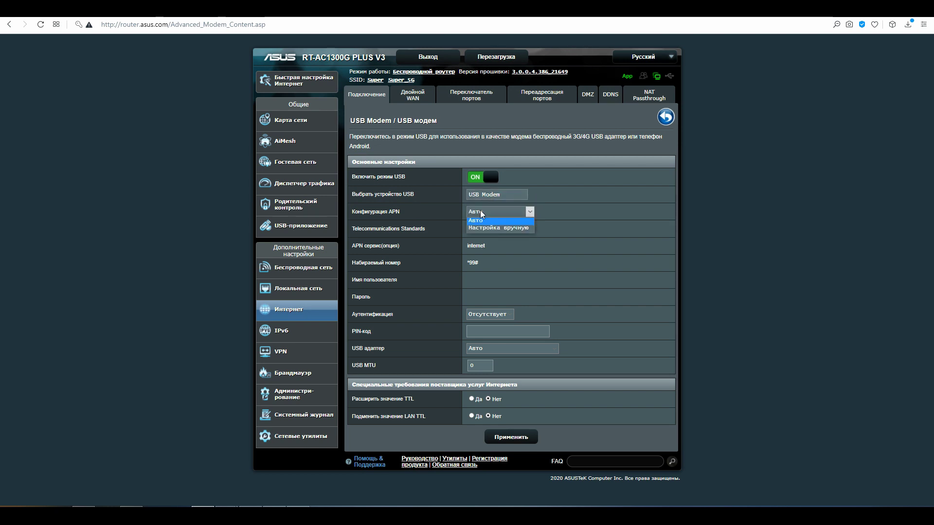
{"action": "left_click", "coordinate": [479, 220]}
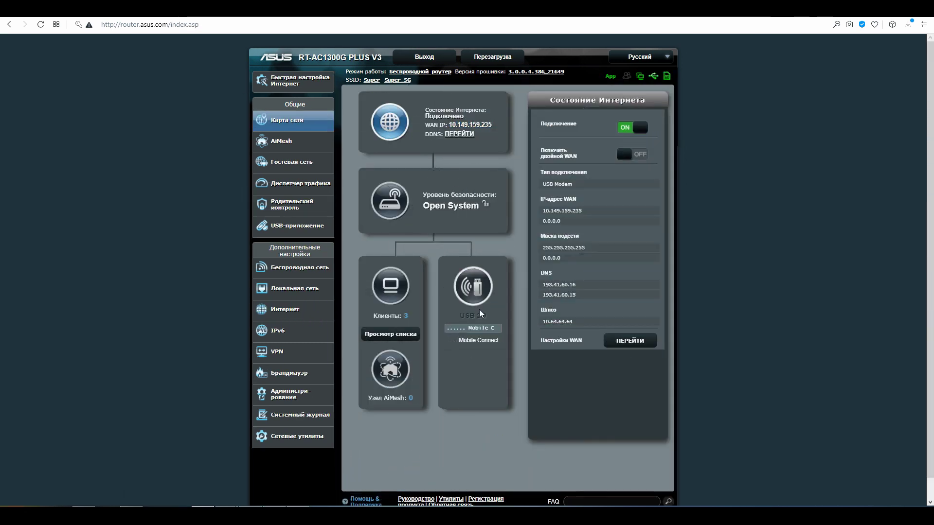
Check the USB modem's online status, then return to the Карта сети network map.
{"action": "left_click_drag", "start_coordinate": [479, 294], "coordinate": [468, 372]}
{"action": "left_click", "coordinate": [474, 291]}
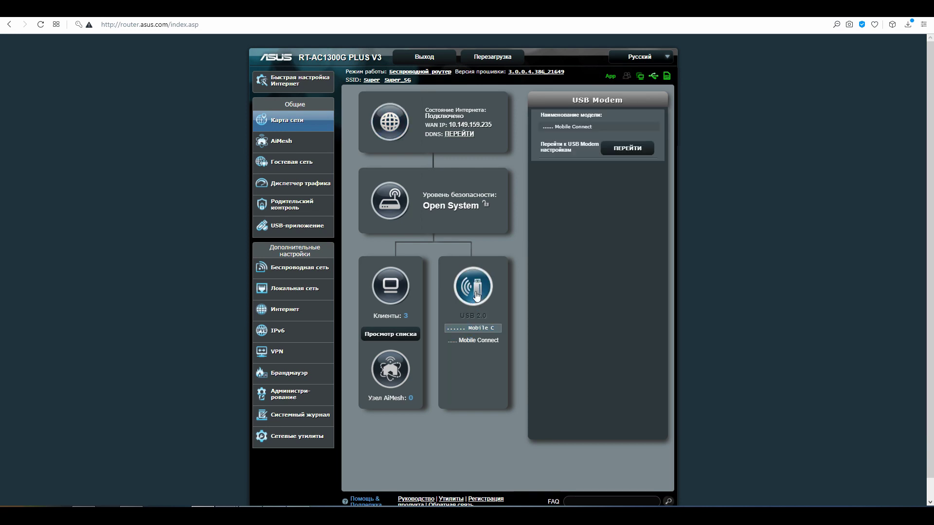
{"action": "left_click", "coordinate": [621, 150]}
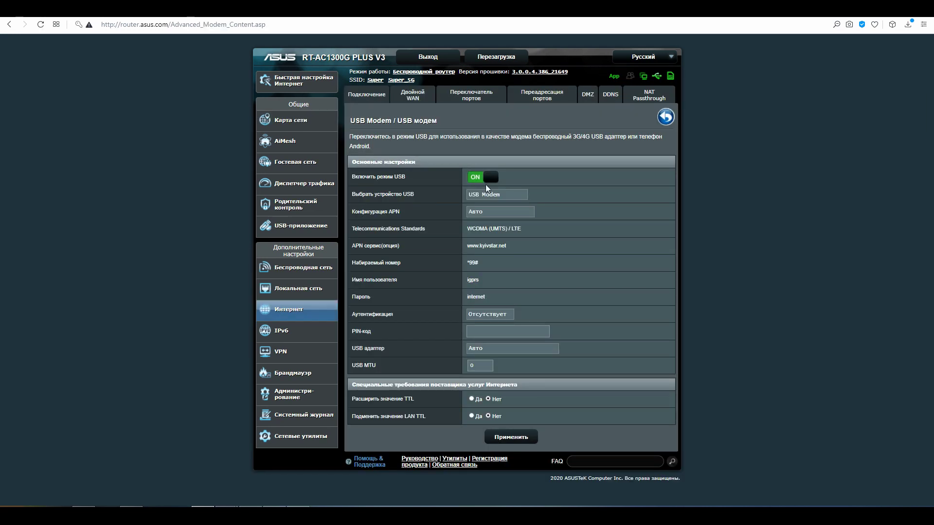
{"action": "left_click", "coordinate": [290, 120]}
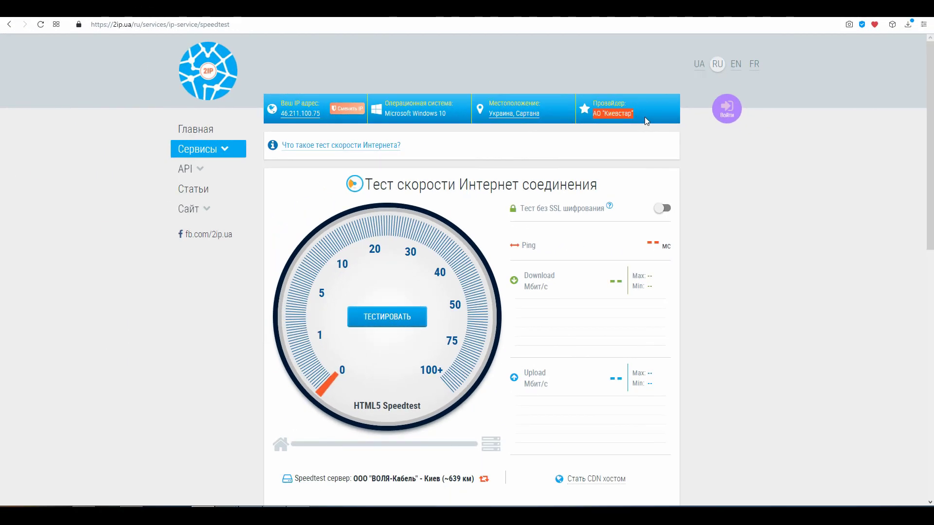
Zoom the 2ip.ua page to about 110% and start the speed test over the Kyivstar modem.
{"action": "key", "text": "ctrl+minus"}
{"action": "key", "text": "ctrl+plus"}
{"action": "key", "text": "ctrl+plus"}
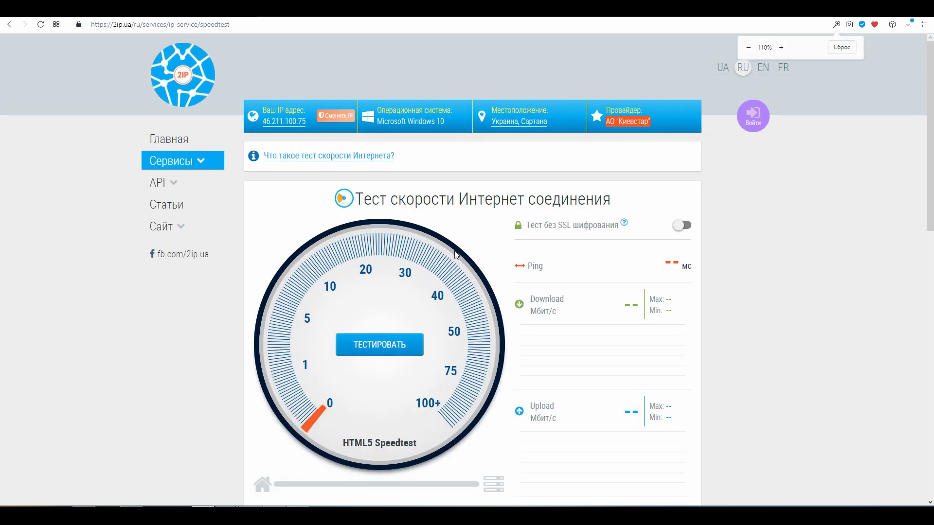
{"action": "left_click", "coordinate": [387, 316]}
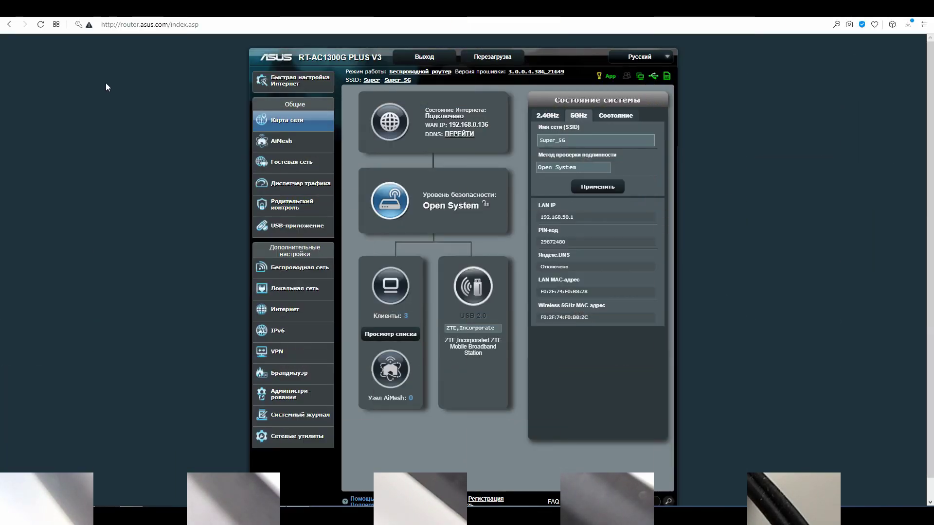
{"action": "left_click", "coordinate": [457, 328]}
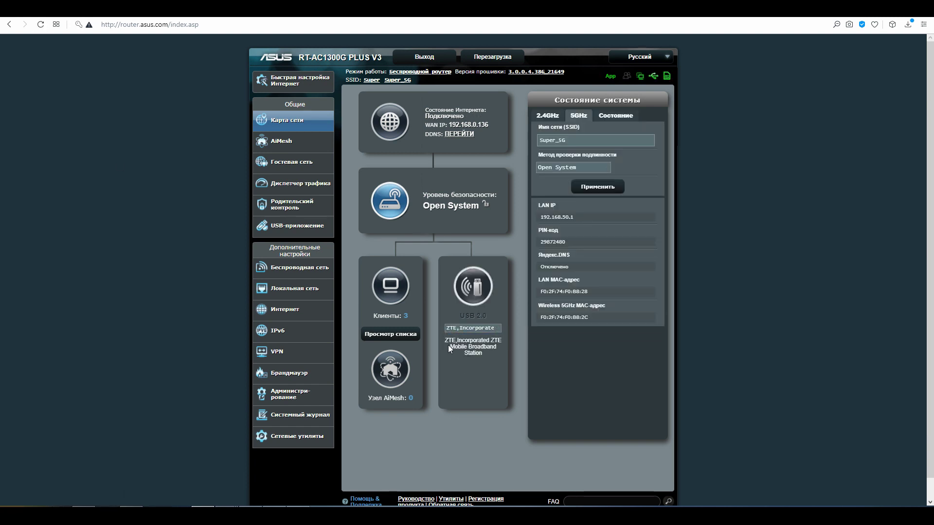
{"action": "left_click", "coordinate": [488, 305]}
{"action": "left_click", "coordinate": [617, 161]}
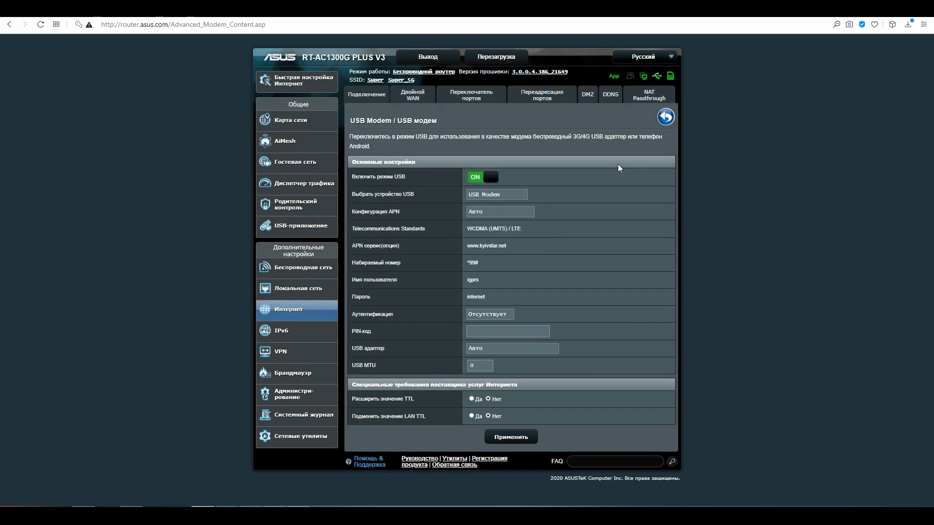
{"action": "left_click_drag", "start_coordinate": [514, 246], "coordinate": [465, 249]}
{"action": "left_click", "coordinate": [291, 120]}
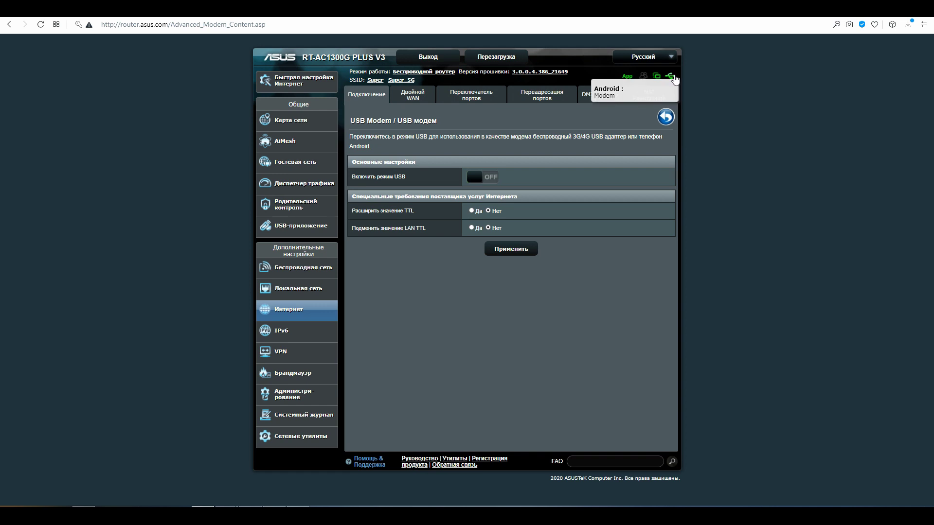
Turn USB mode on and choose Телефон Android as the USB device.
{"action": "left_click", "coordinate": [481, 177]}
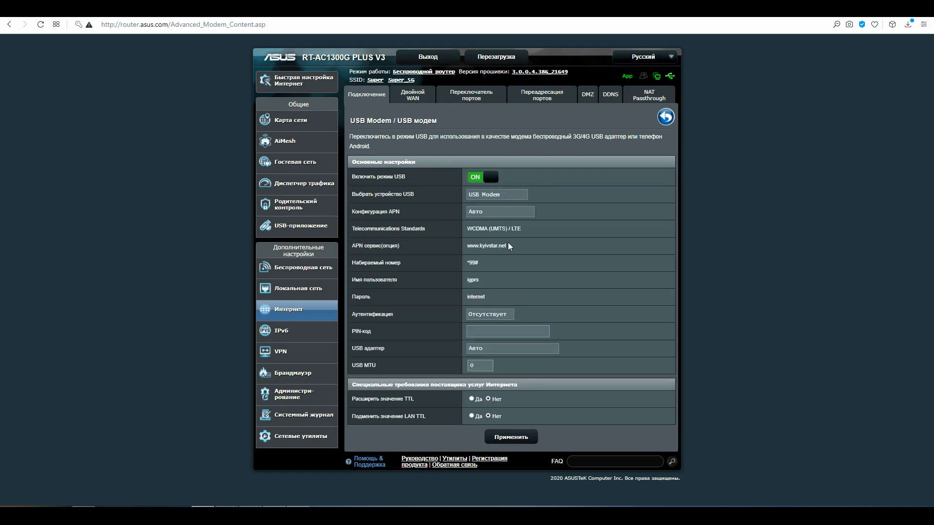
{"action": "left_click", "coordinate": [514, 196]}
{"action": "left_click", "coordinate": [515, 214]}
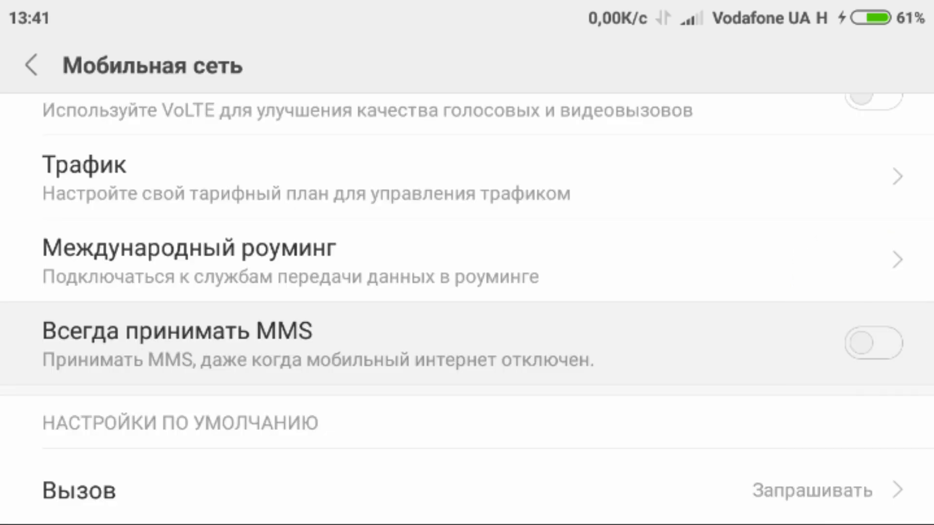
Switch on the USB модем tethering toggle in the phone's Еще settings.
{"action": "scroll", "coordinate": [466, 309], "scroll_direction": "down", "scroll_amount": 2}
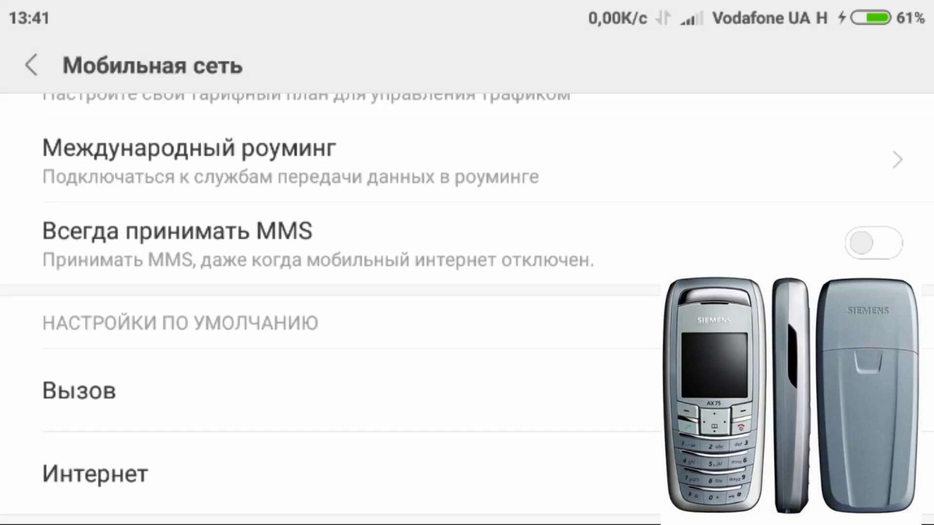
{"action": "scroll", "coordinate": [467, 309], "scroll_direction": "up", "scroll_amount": 5}
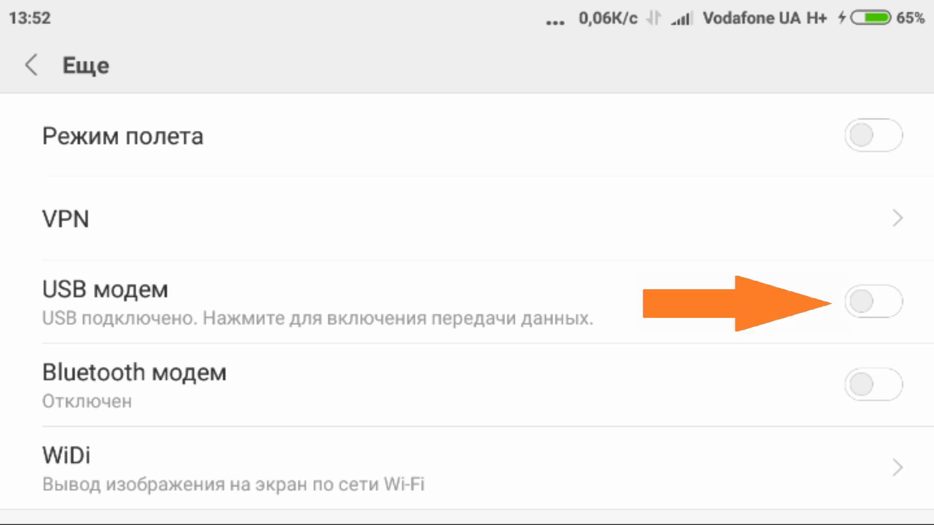
{"action": "left_click", "coordinate": [874, 302]}
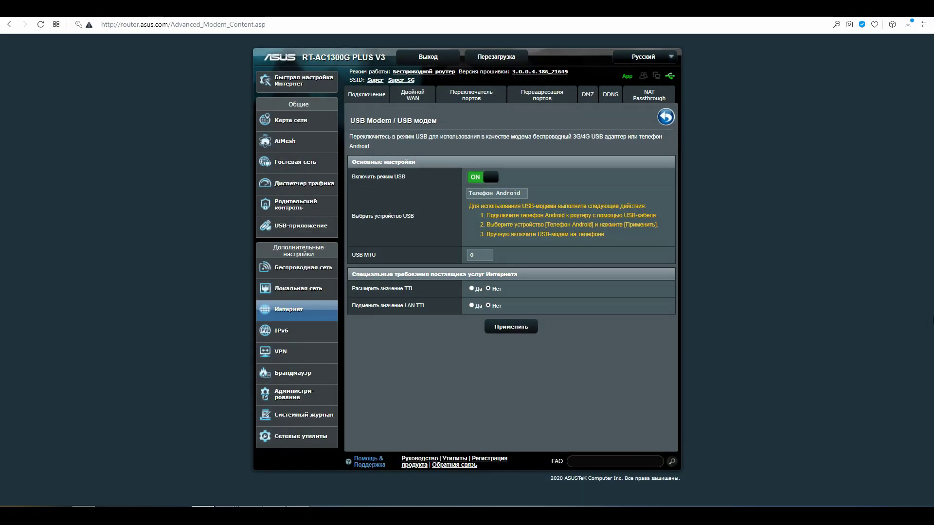
Verify on the network map that the internet runs through the Android phone as USB device.
{"action": "left_click", "coordinate": [657, 80]}
{"action": "left_click_drag", "start_coordinate": [575, 92], "coordinate": [606, 109]}
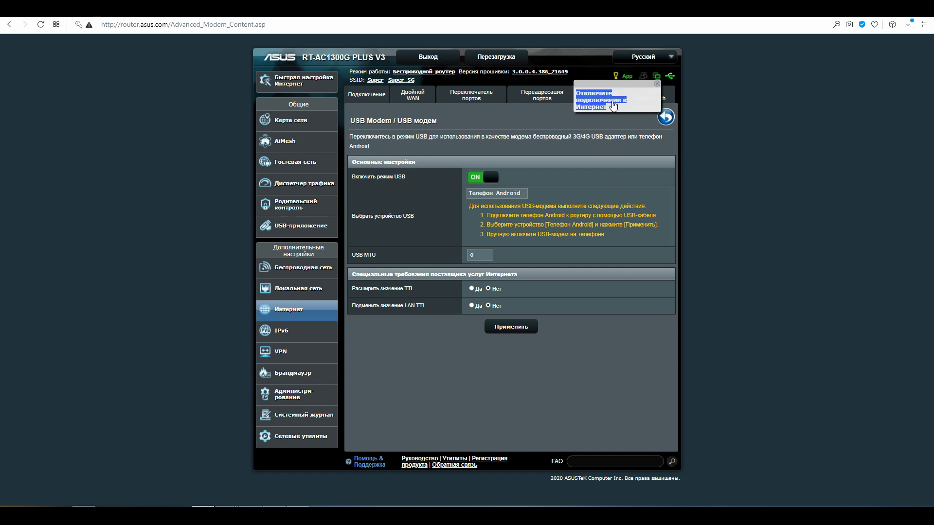
{"action": "left_click", "coordinate": [298, 226]}
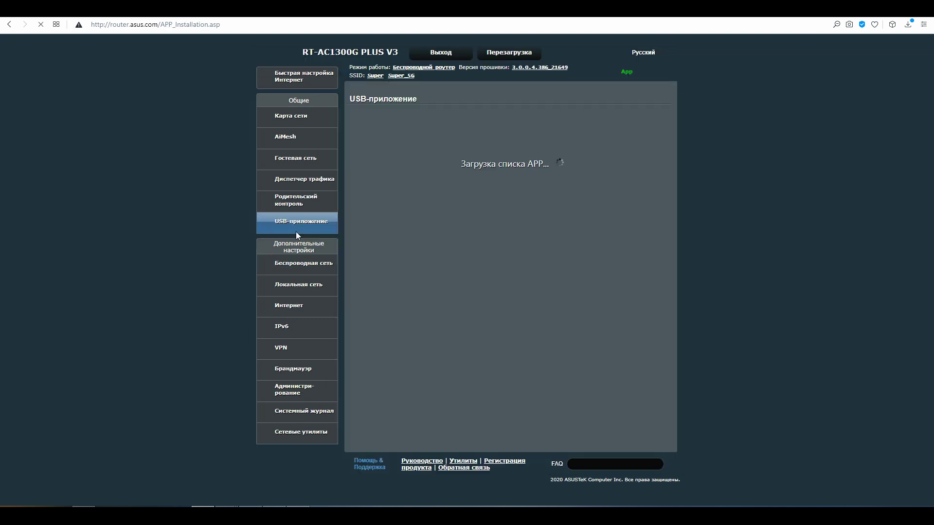
{"action": "left_click", "coordinate": [465, 220]}
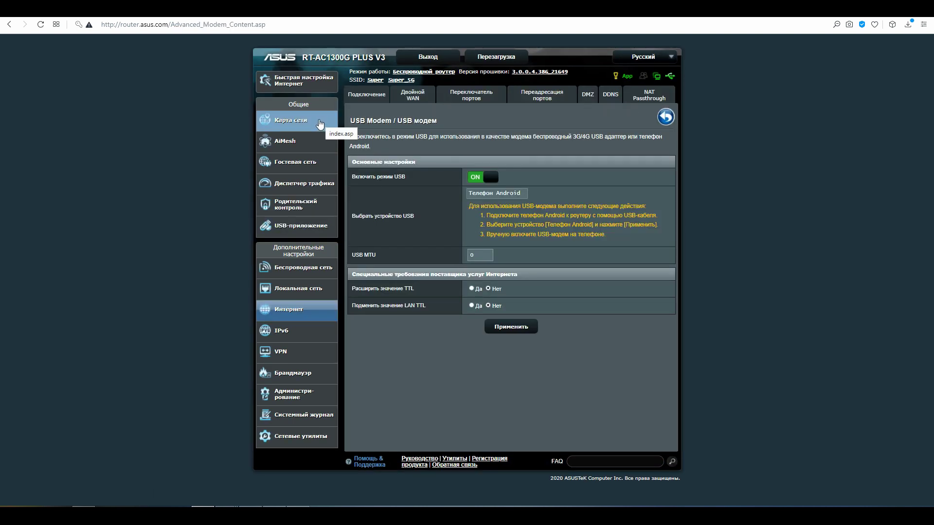
{"action": "left_click", "coordinate": [290, 120]}
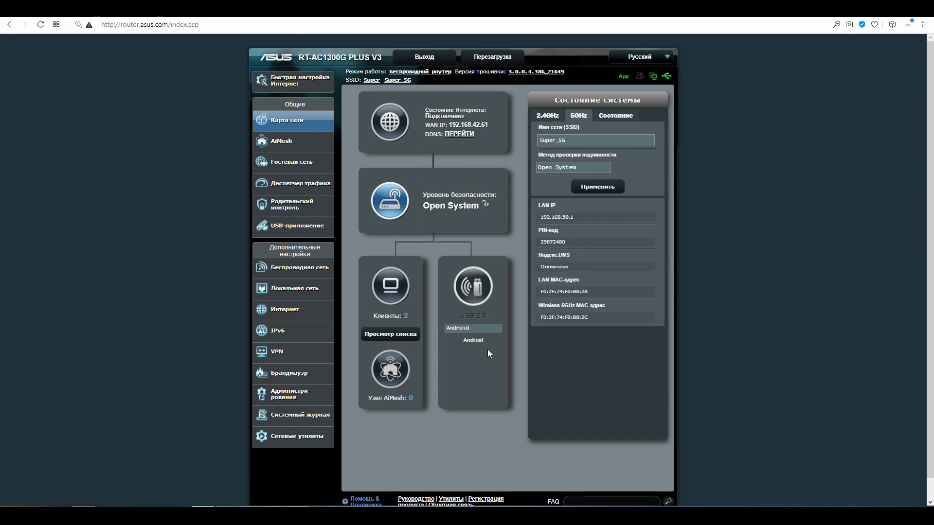
{"action": "left_click", "coordinate": [496, 328]}
{"action": "left_click", "coordinate": [499, 329]}
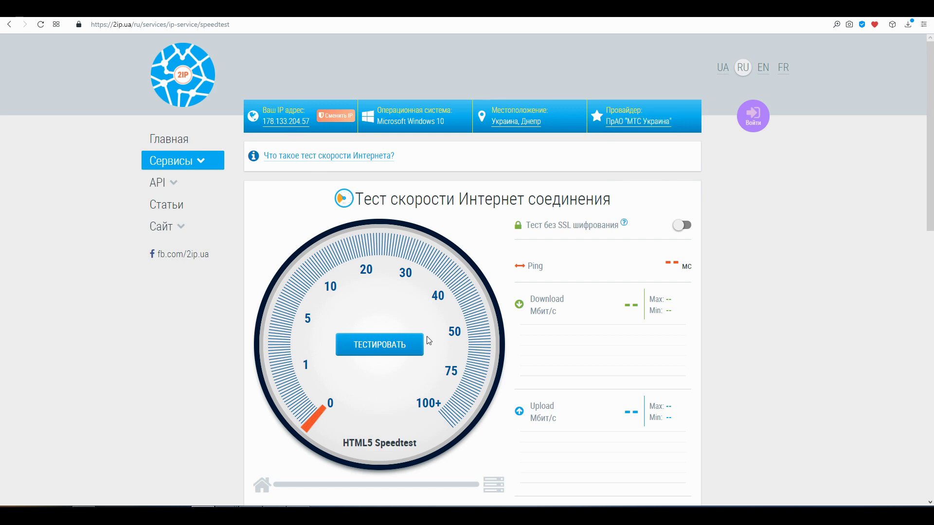
Run the 2ip.ua test over the Android phone: 46 ms ping, 1.96/1.56 Mbit/s; reset zoom.
{"action": "left_click", "coordinate": [421, 344]}
{"action": "left_click_drag", "start_coordinate": [930, 104], "coordinate": [930, 185]}
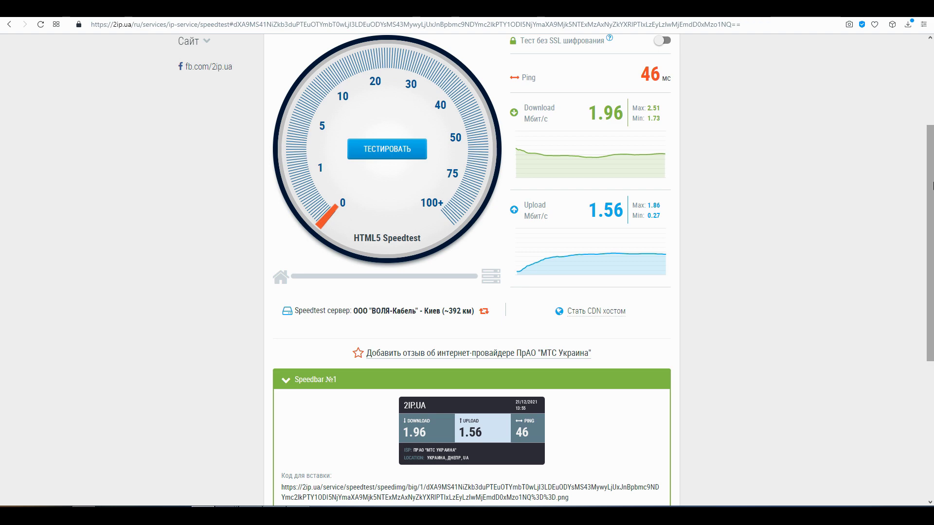
{"action": "key", "text": "ctrl+0"}
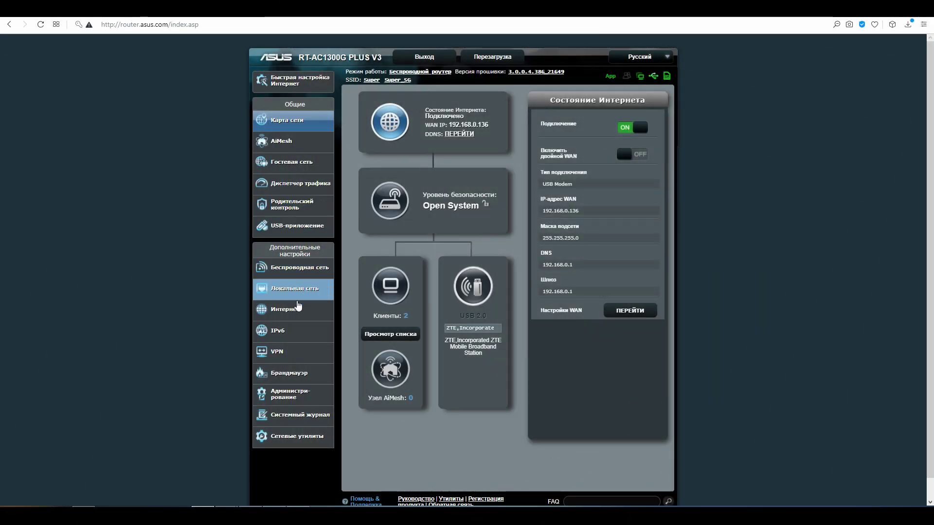
Set Первичный WAN to the wired WAN port on the Двойной WAN page and apply.
{"action": "left_click", "coordinate": [298, 307]}
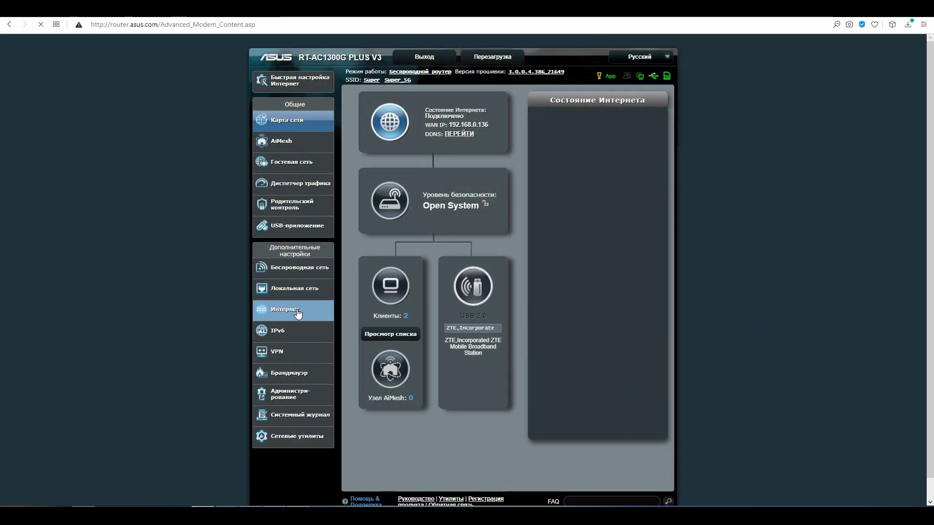
{"action": "left_click", "coordinate": [413, 97]}
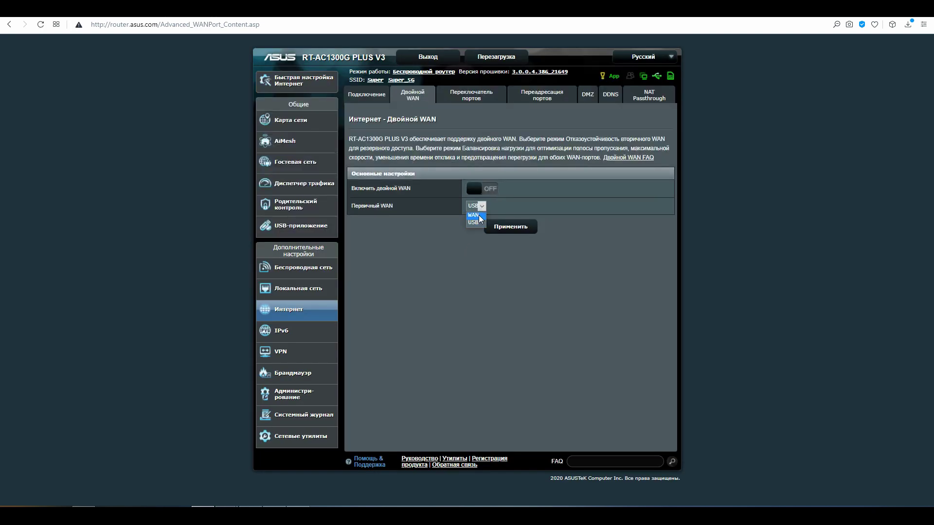
{"action": "left_click", "coordinate": [513, 229]}
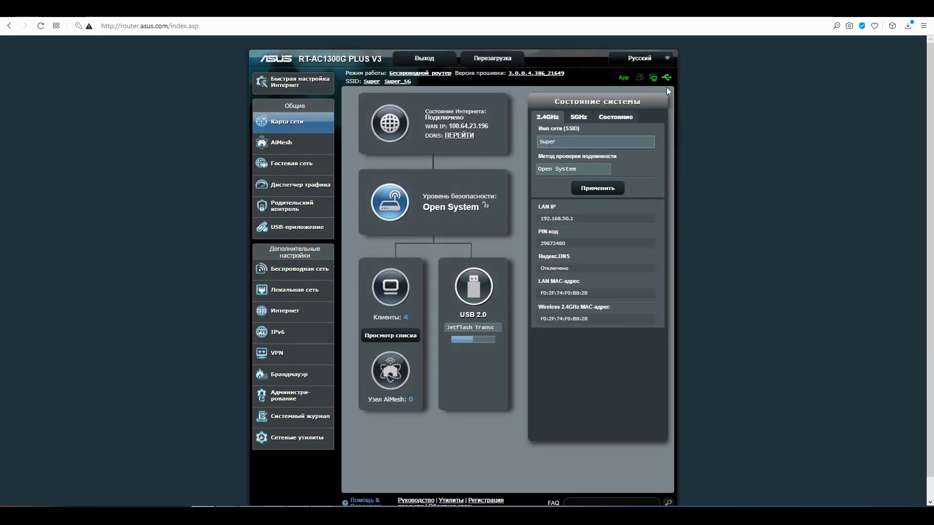
Inspect the attached Jetflash Transcend 8G drive (7.336 GB), then bring up the USB applications page.
{"action": "mouse_move", "coordinate": [665, 83]}
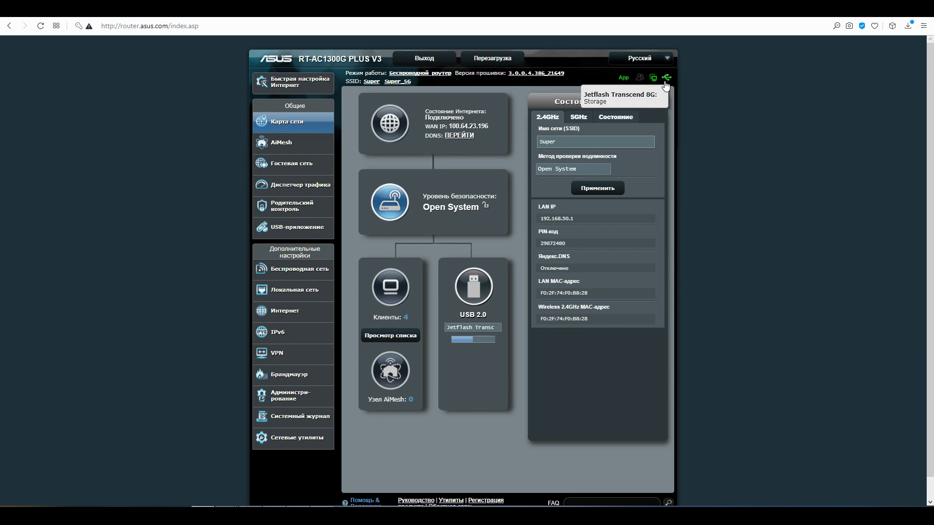
{"action": "left_click", "coordinate": [462, 327]}
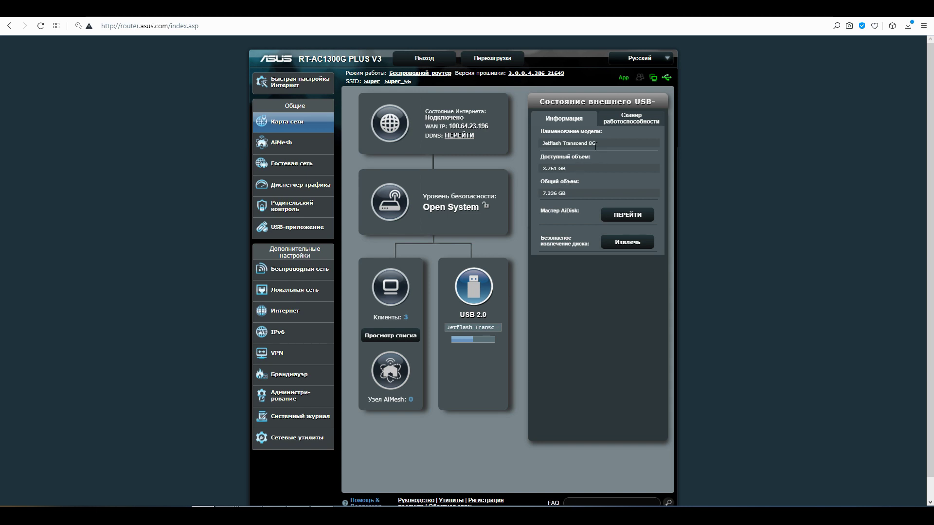
{"action": "left_click", "coordinate": [625, 216]}
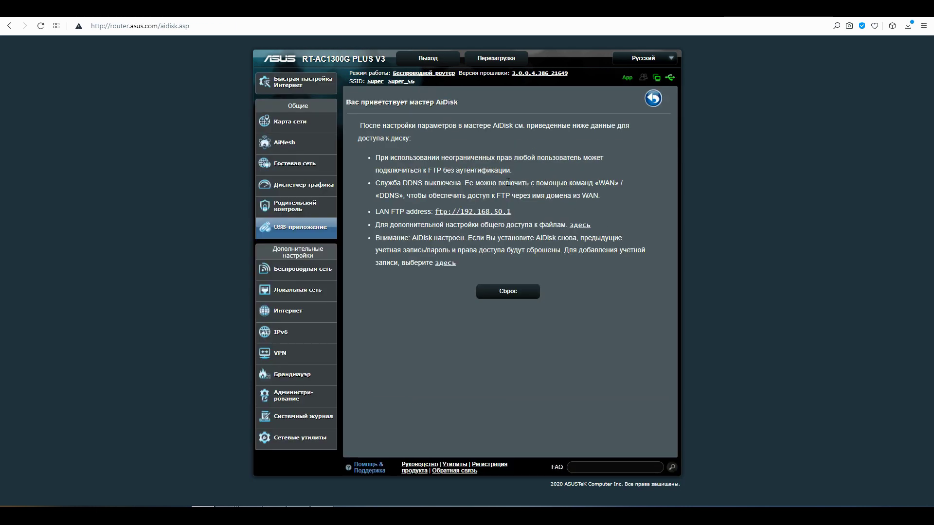
{"action": "left_click", "coordinate": [309, 227]}
{"action": "double_click", "coordinate": [474, 278]}
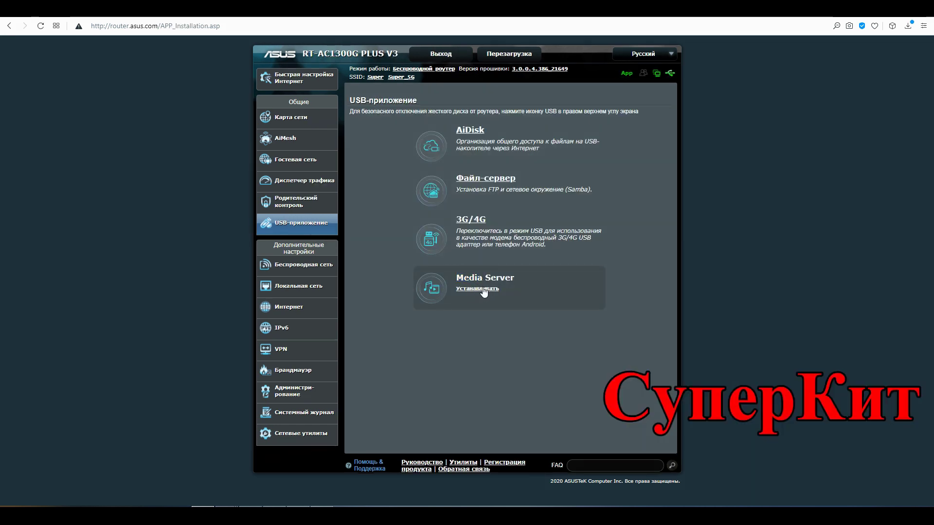
Install Media Server onto the CLOVER drive (3.761 GB free of 7.336 GB).
{"action": "left_click", "coordinate": [483, 288]}
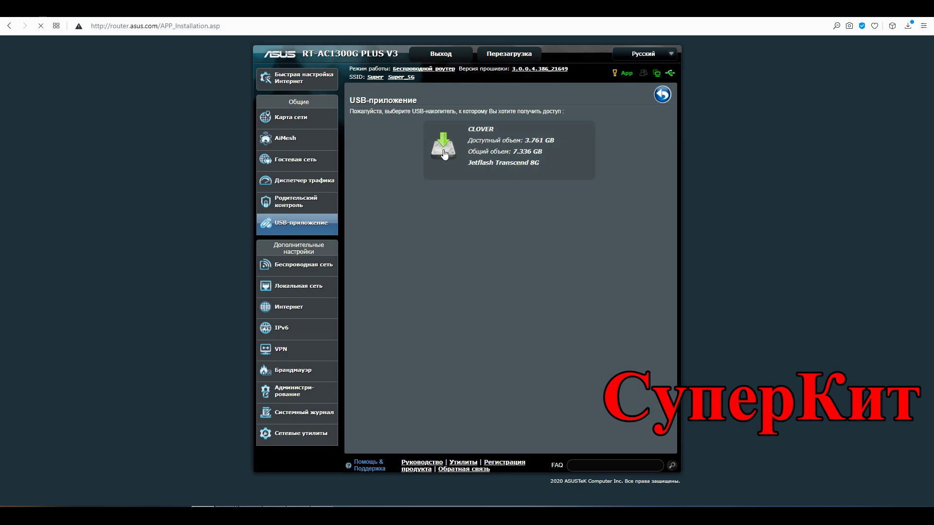
{"action": "left_click", "coordinate": [486, 153]}
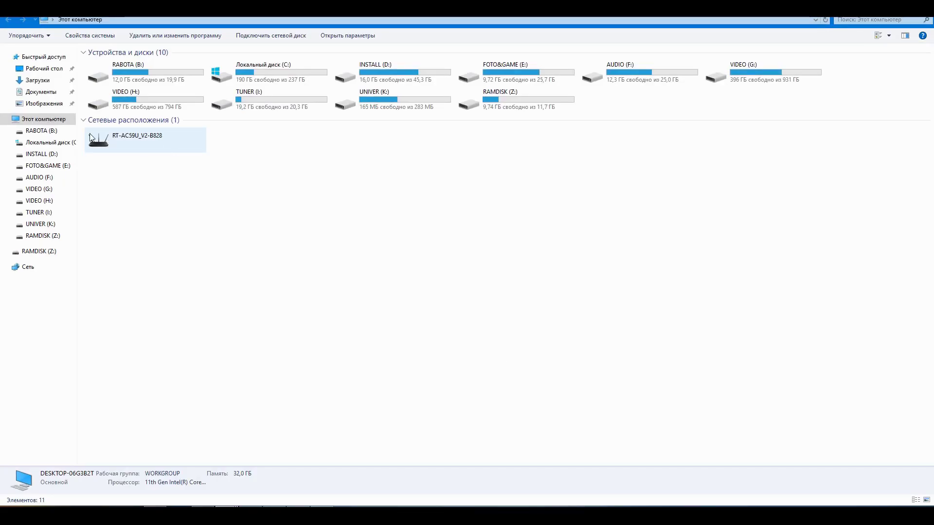
Browse the router share to Video › All Video and check video file T's properties.
{"action": "double_click", "coordinate": [128, 145]}
{"action": "double_click", "coordinate": [485, 64]}
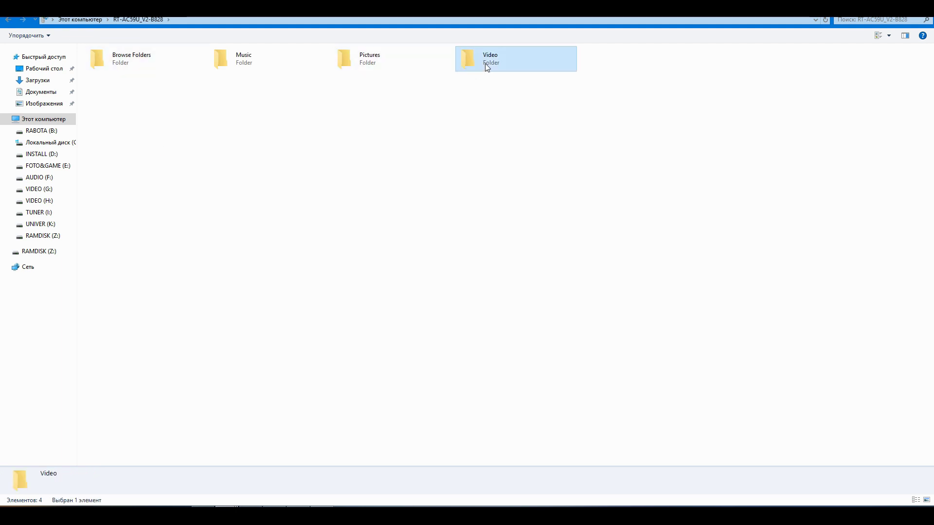
{"action": "double_click", "coordinate": [170, 69]}
{"action": "right_click", "coordinate": [121, 64]}
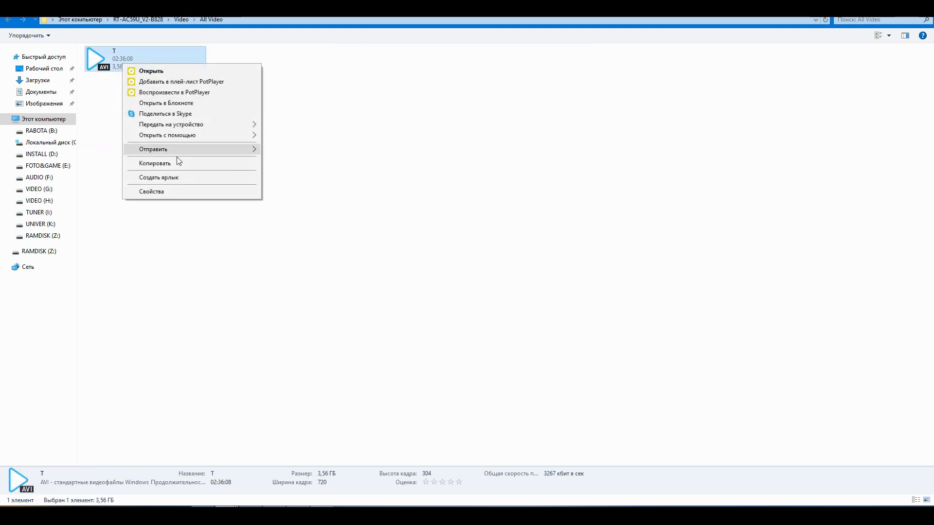
{"action": "left_click", "coordinate": [184, 193]}
{"action": "left_click", "coordinate": [293, 71]}
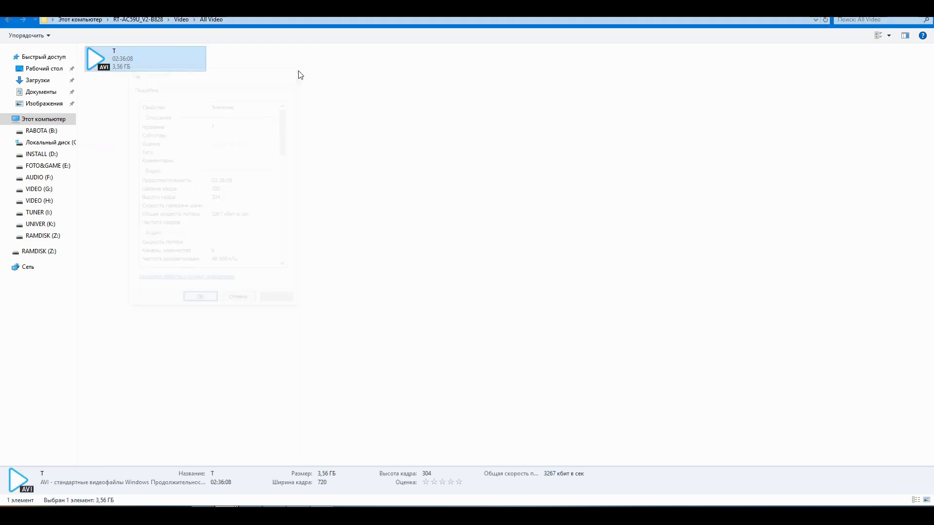
Open video T, then switch File Explorer to the Network view.
{"action": "right_click", "coordinate": [127, 62]}
{"action": "left_click", "coordinate": [160, 69]}
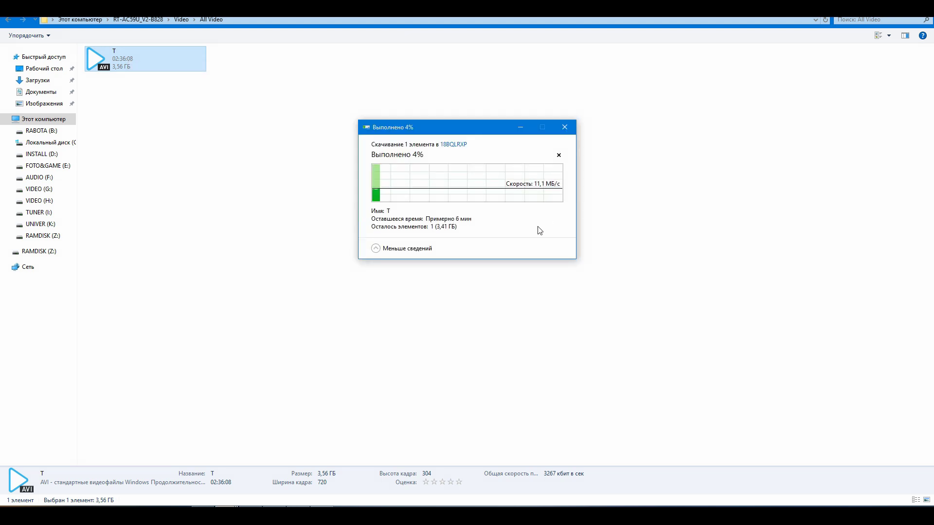
{"action": "left_click", "coordinate": [28, 266]}
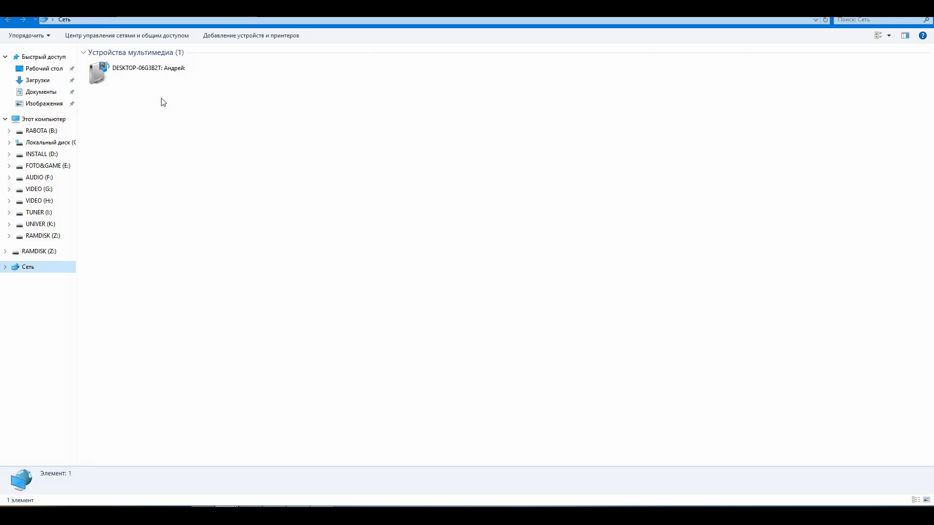
Refresh Network and browse RT-AC59U_V2-B828's Video library by folder in Media Player.
{"action": "right_click", "coordinate": [504, 165]}
{"action": "left_click", "coordinate": [535, 203]}
{"action": "left_click", "coordinate": [151, 93]}
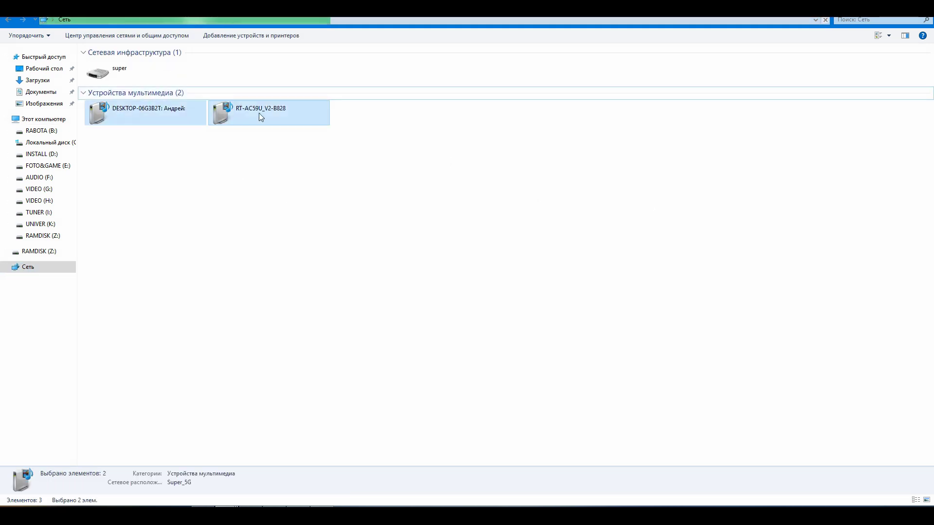
{"action": "double_click", "coordinate": [261, 112]}
{"action": "left_click", "coordinate": [127, 174]}
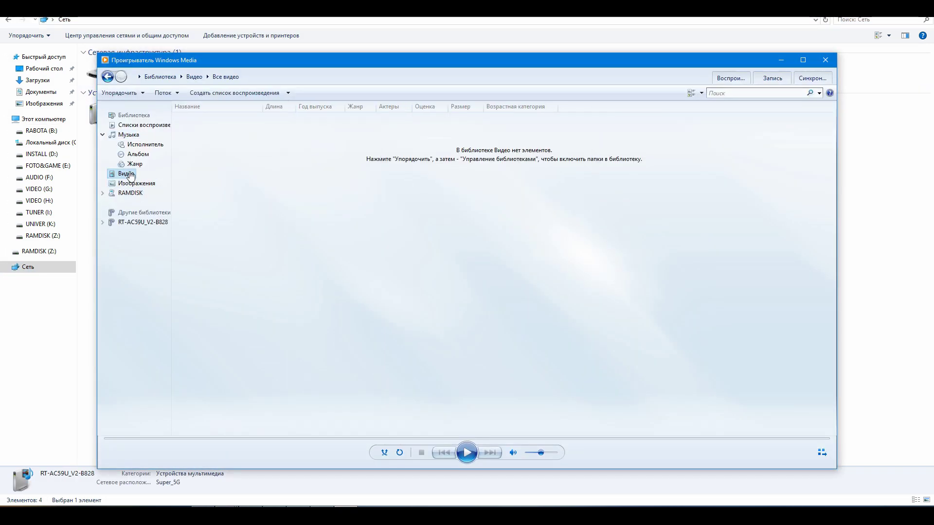
{"action": "left_click", "coordinate": [144, 222]}
{"action": "left_click", "coordinate": [226, 131]}
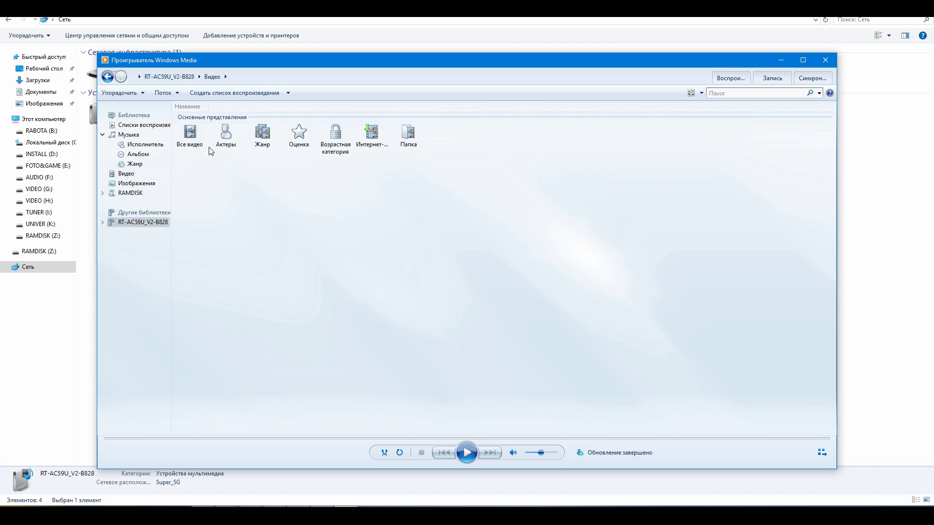
{"action": "left_click", "coordinate": [416, 133]}
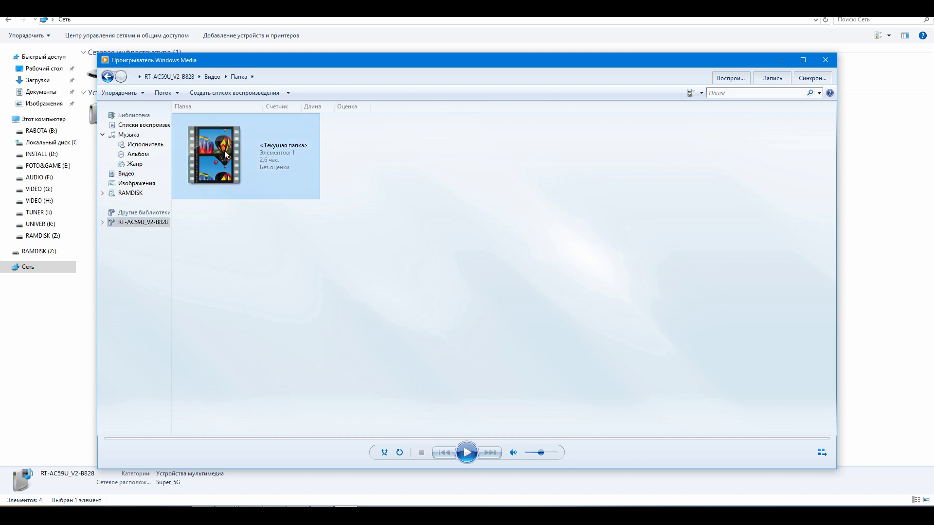
Play video T, skip to 1:24:27 and then 2:19:55, and close the player.
{"action": "double_click", "coordinate": [226, 155]}
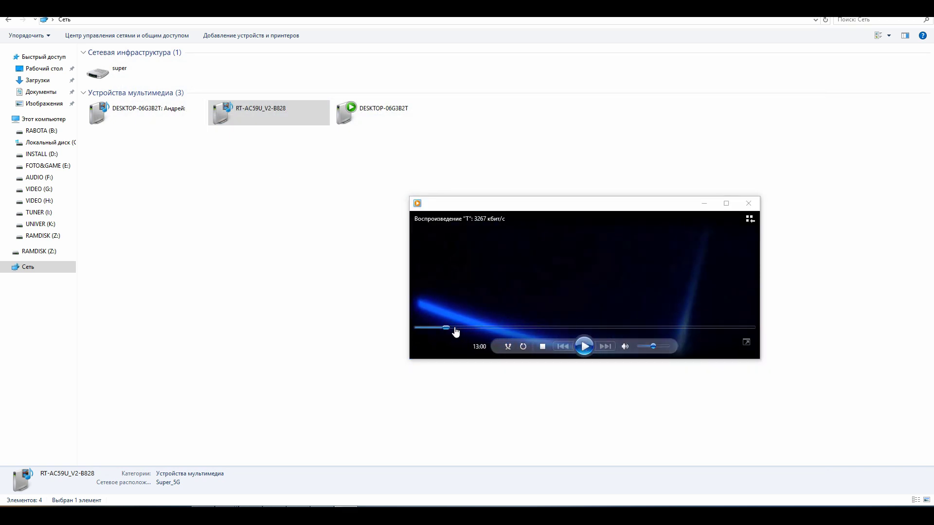
{"action": "left_click", "coordinate": [599, 327]}
{"action": "left_click", "coordinate": [720, 327]}
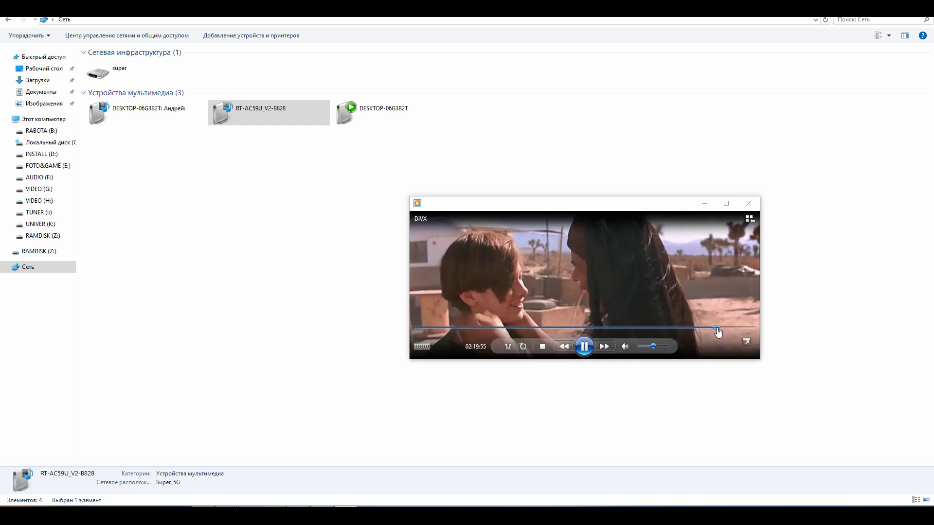
{"action": "left_click", "coordinate": [748, 205]}
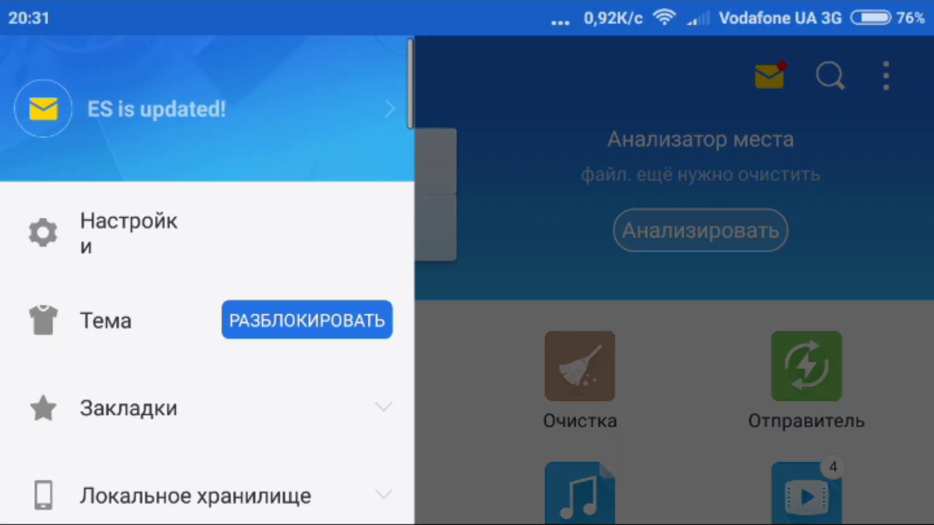
Browse ES File Explorer's LAN list to 192.168.50.1 and enter the CLOVER share.
{"action": "scroll", "coordinate": [207, 280], "scroll_direction": "down", "scroll_amount": 10}
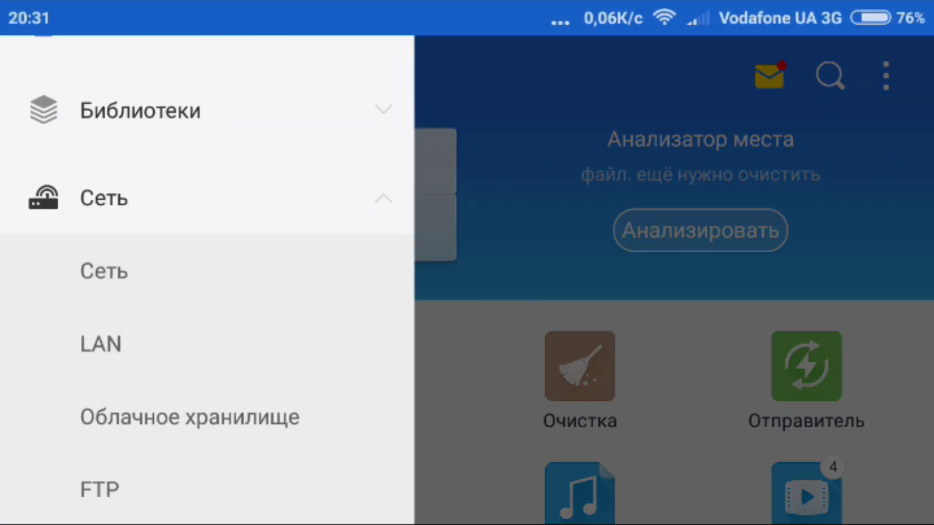
{"action": "left_click", "coordinate": [100, 344]}
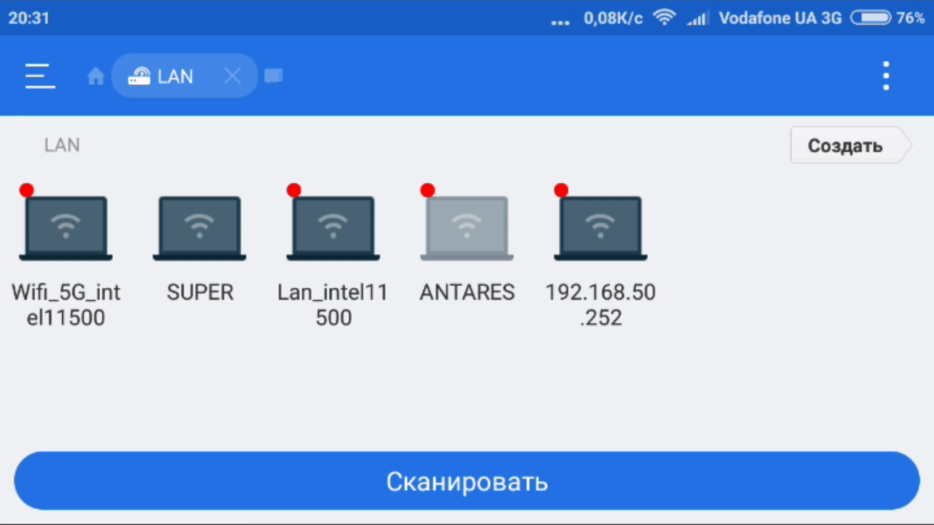
{"action": "left_click", "coordinate": [66, 228]}
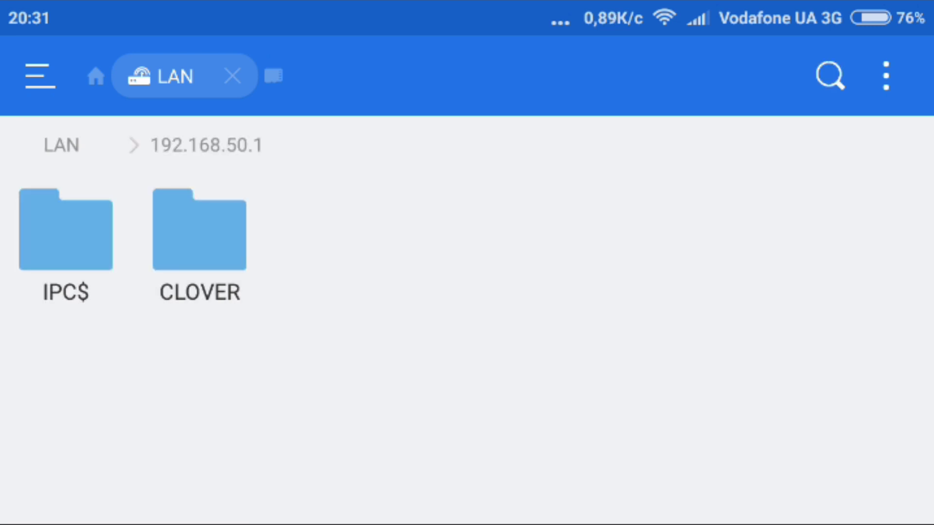
{"action": "left_click", "coordinate": [200, 228]}
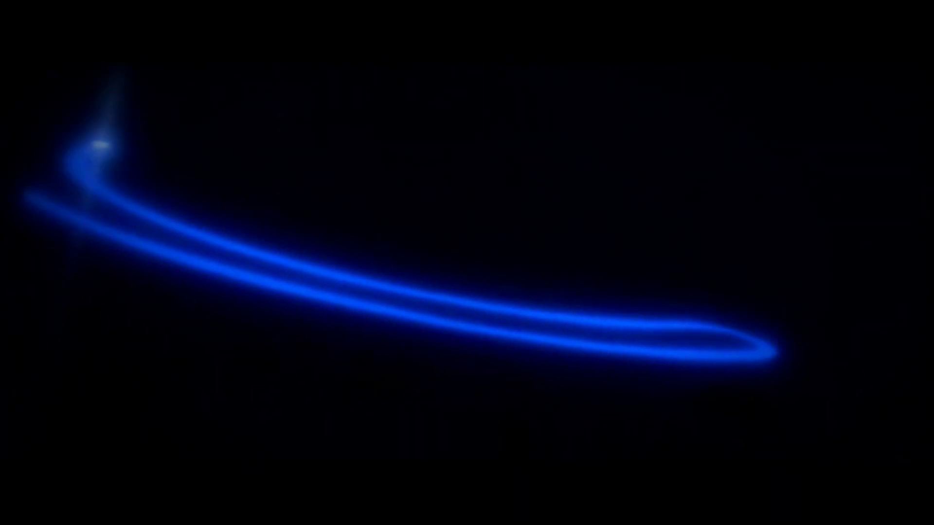
Skip T.avi ahead to about 2:02:34, then stop and close the player.
{"action": "left_click_drag", "start_coordinate": [41, 423], "coordinate": [850, 423]}
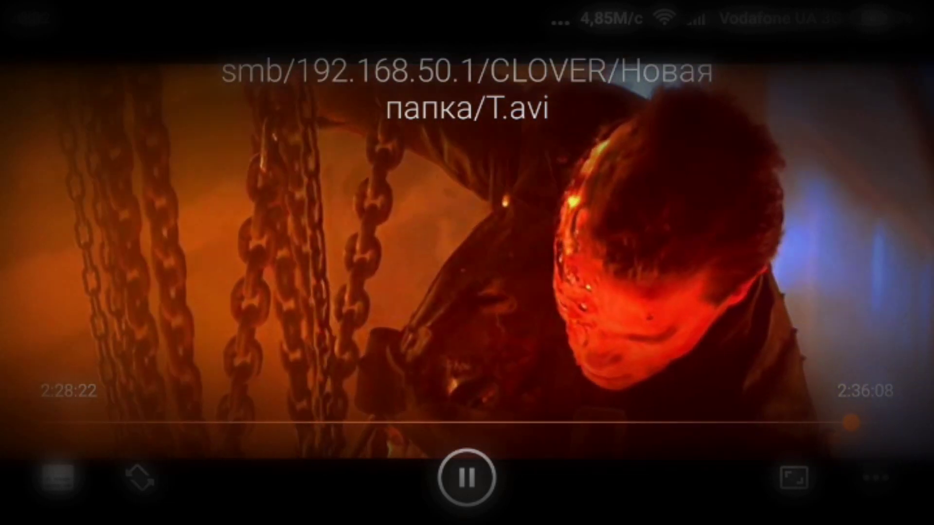
{"action": "left_click", "coordinate": [467, 477]}
{"action": "key", "text": "Escape"}
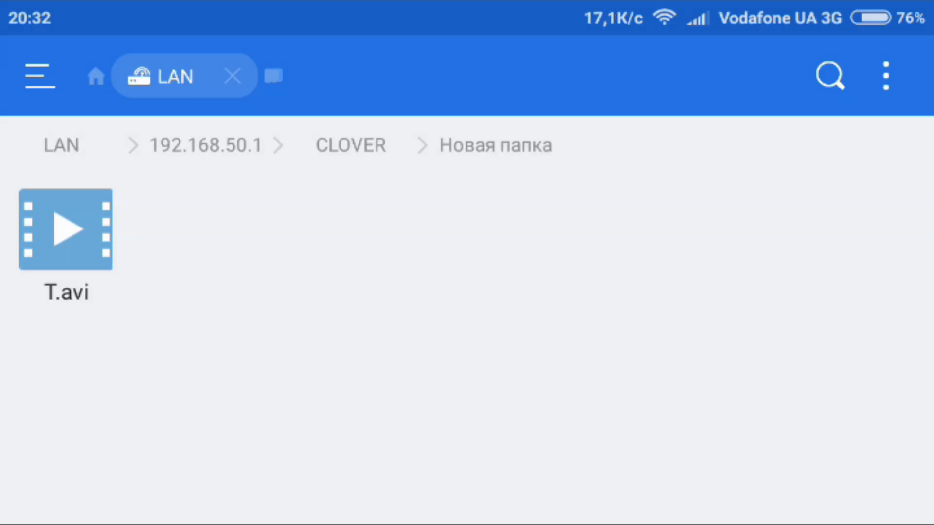
Back out of Новая папка to the LAN list and reopen SUPER's shares IPC$ and CLOVER.
{"action": "key", "text": "Escape"}
{"action": "scroll", "coordinate": [467, 350], "scroll_direction": "down", "scroll_amount": 3}
{"action": "scroll", "coordinate": [467, 350], "scroll_direction": "up", "scroll_amount": 3}
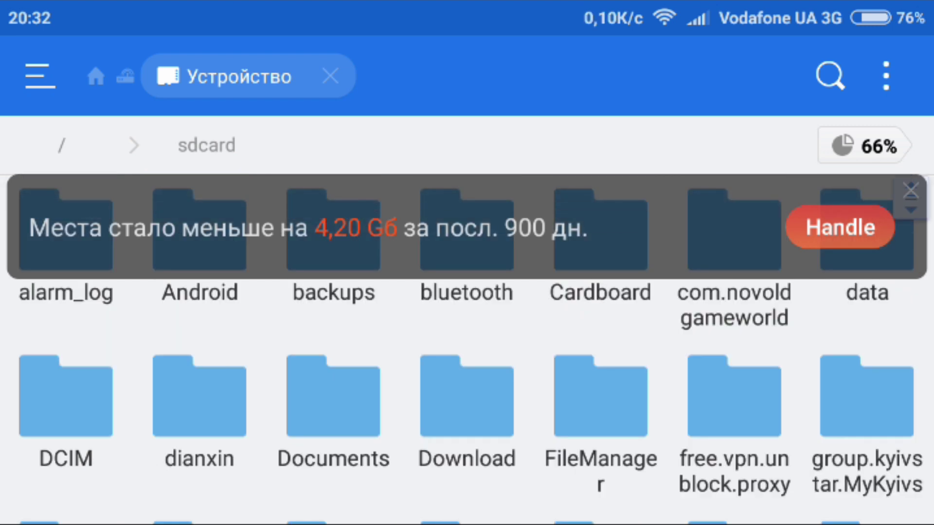
{"action": "key", "text": "Escape"}
{"action": "key", "text": "Escape"}
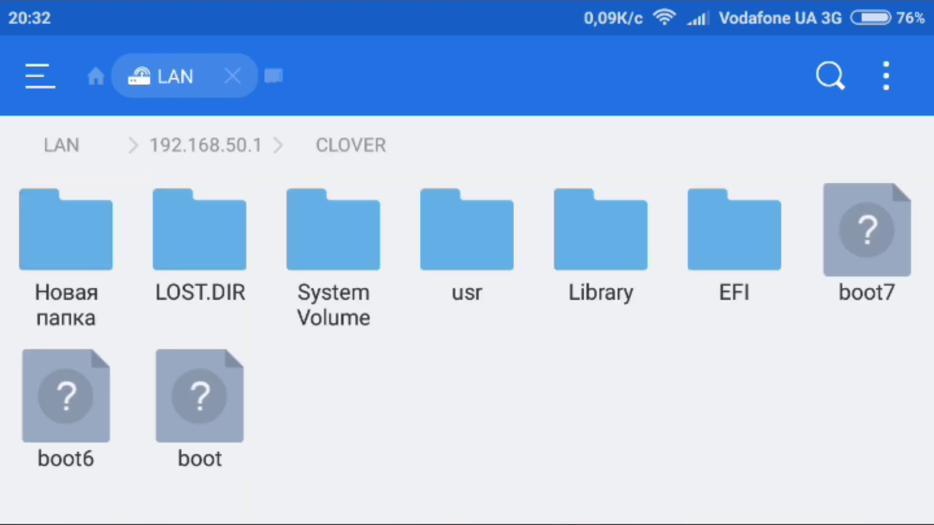
{"action": "key", "text": "Escape"}
{"action": "key", "text": "Escape"}
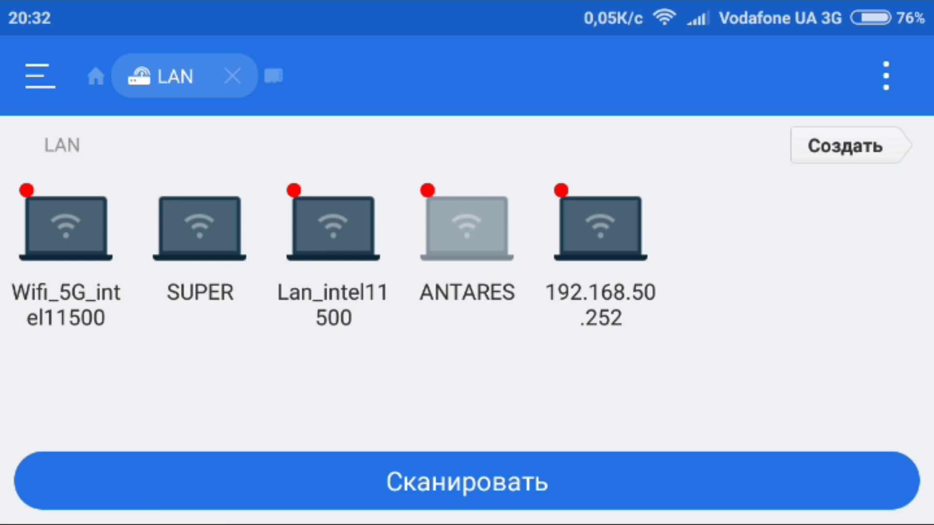
{"action": "left_click", "coordinate": [200, 229]}
{"action": "left_click", "coordinate": [885, 76]}
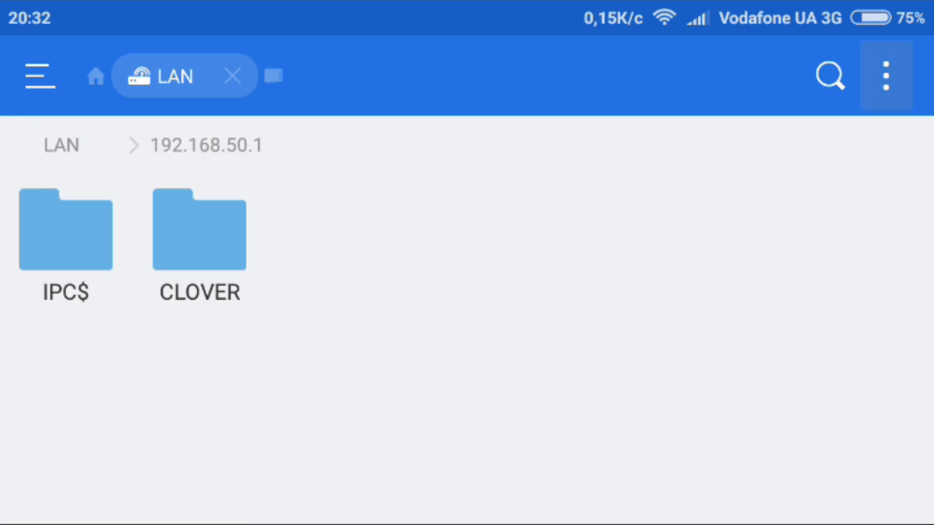
{"action": "key", "text": "Escape"}
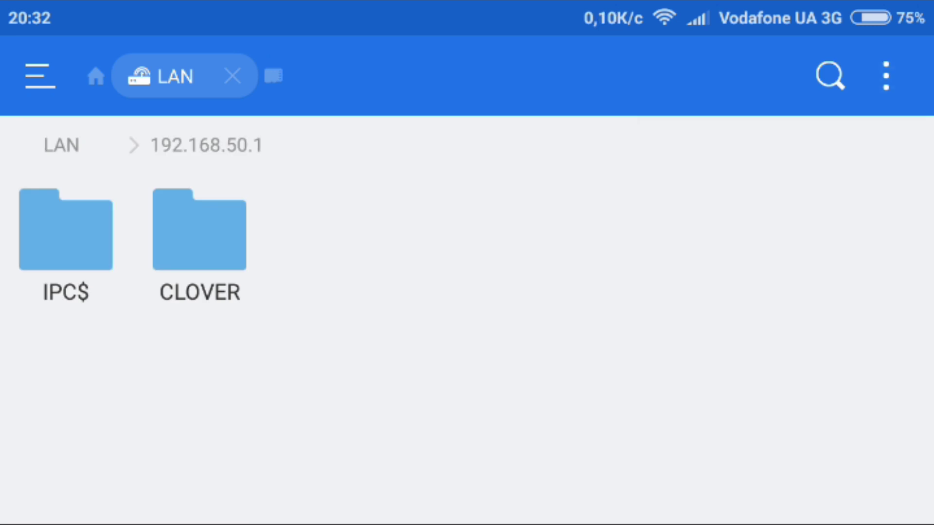